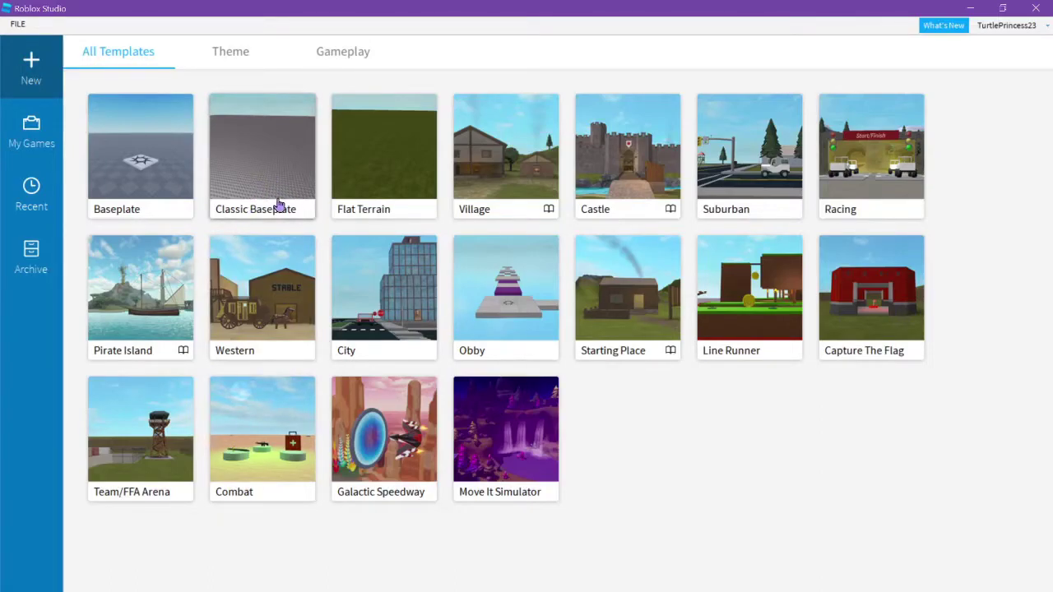
Step: Create a Classic Baseplate place and level the camera using the view cube's Back face
left_click(280, 204)
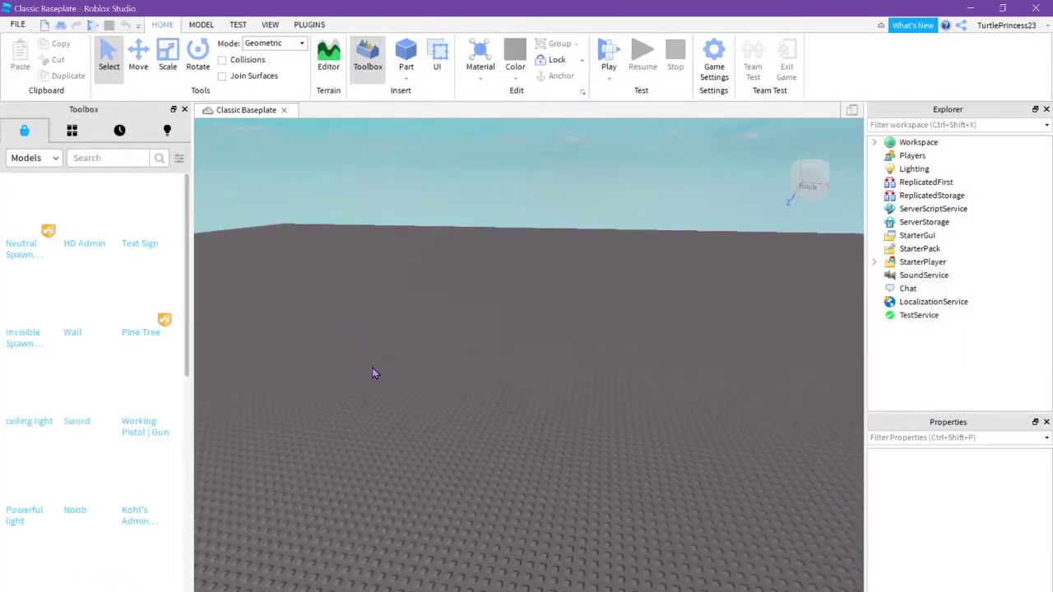
left_click(808, 183)
type("mannequin")
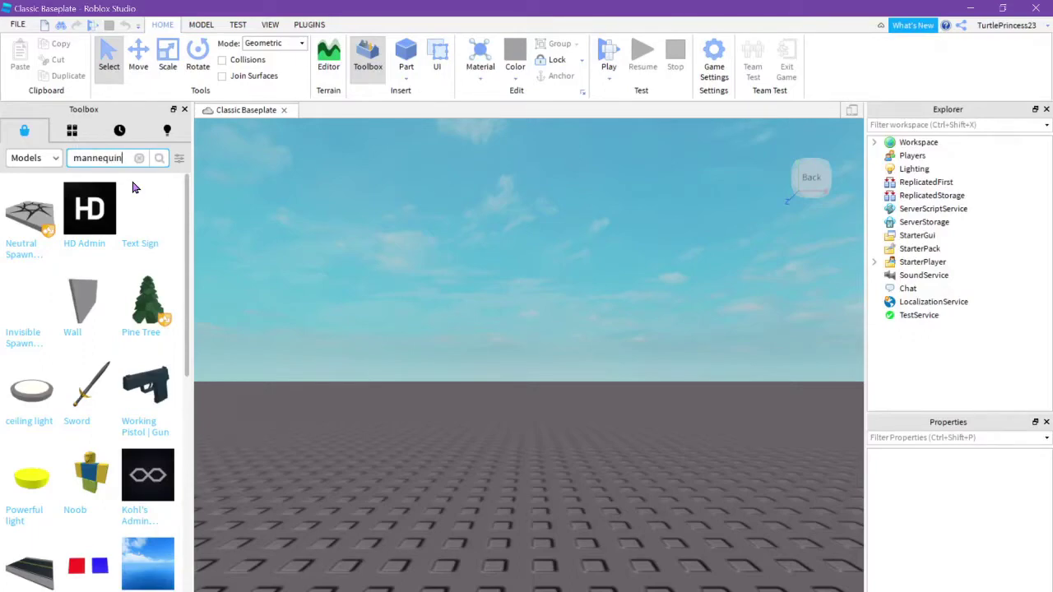
Step: Search the Toolbox for mannequin and insert the Mannequin For Selling Clothes model
key("Return")
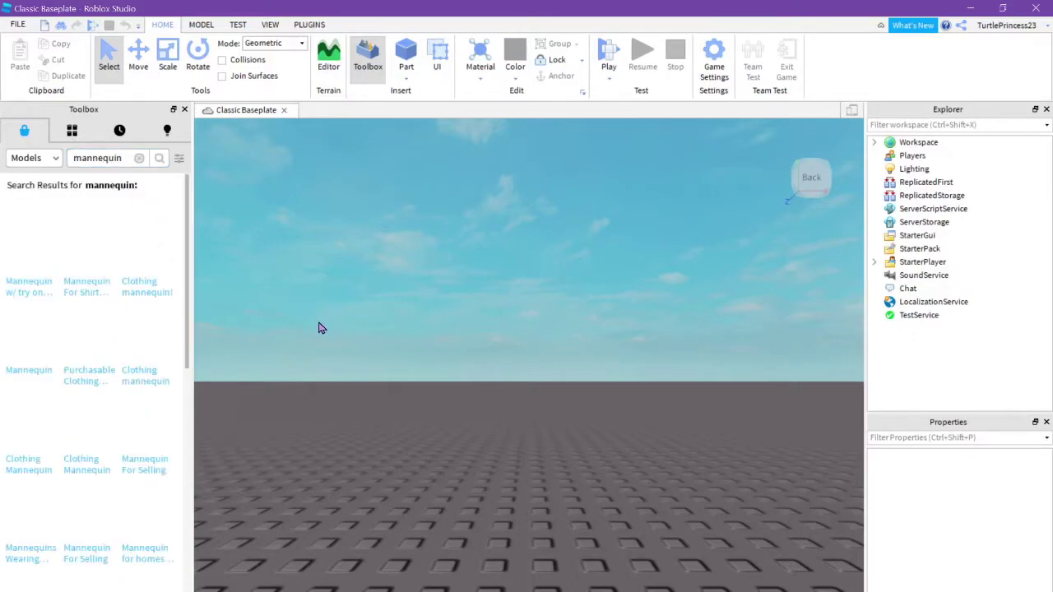
mouse_move(186, 238)
left_mouse_down()
mouse_move(197, 395)
mouse_move(175, 203)
left_mouse_up()
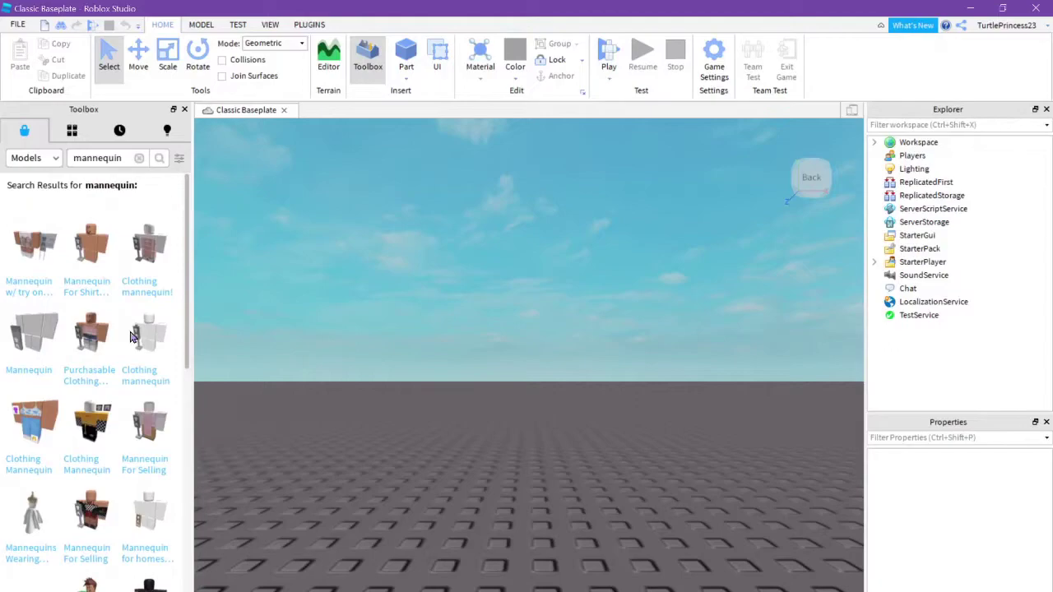
mouse_move(148, 333)
left_click(157, 352)
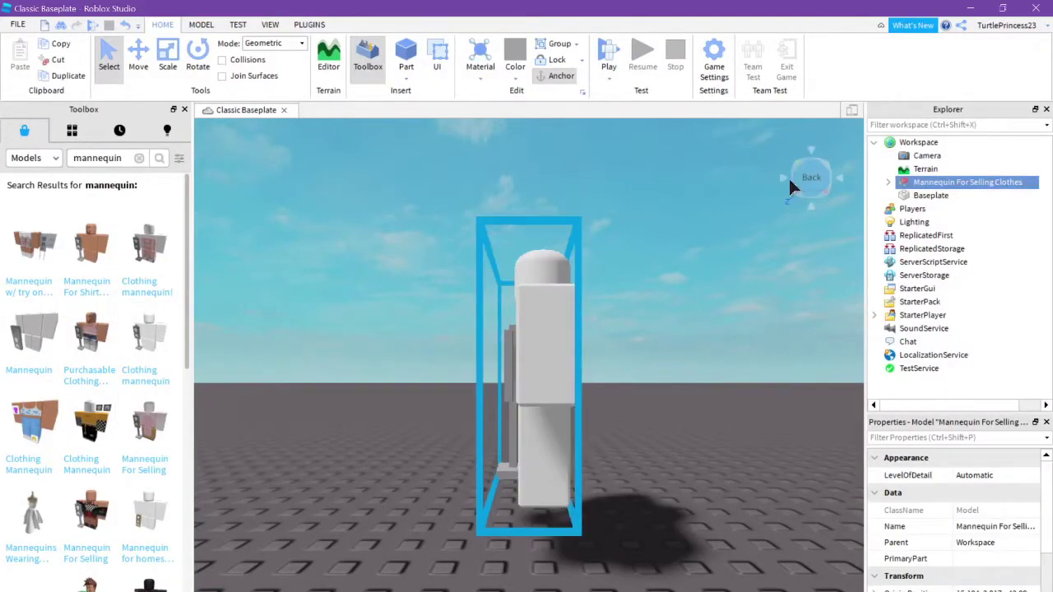
Step: Turn the view to the mannequin's front, move it lower and left, and frame it
left_click(788, 180)
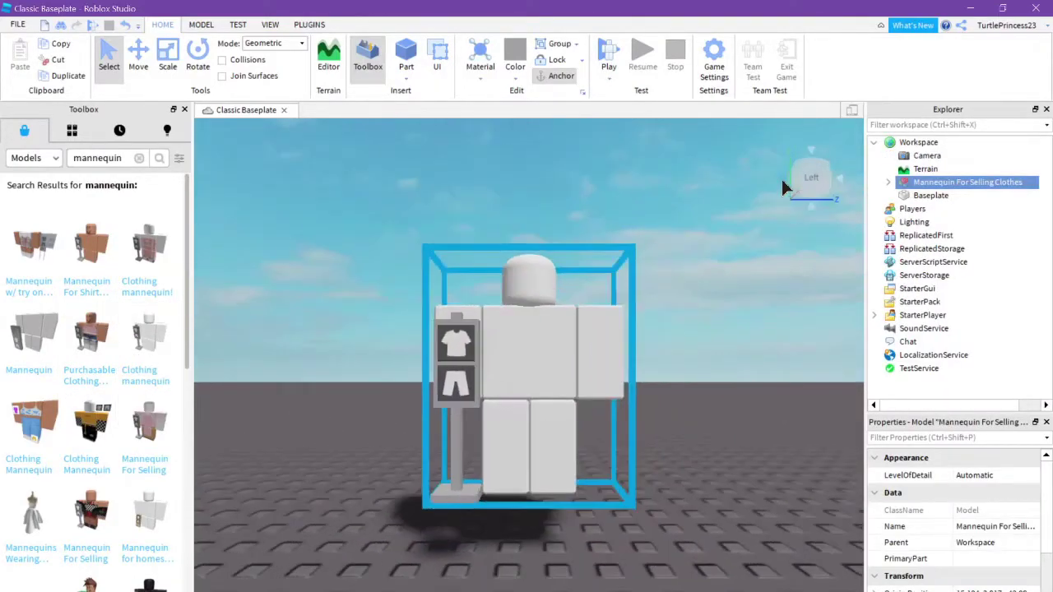
left_click(765, 308)
left_click_drag(535, 430, 524, 547)
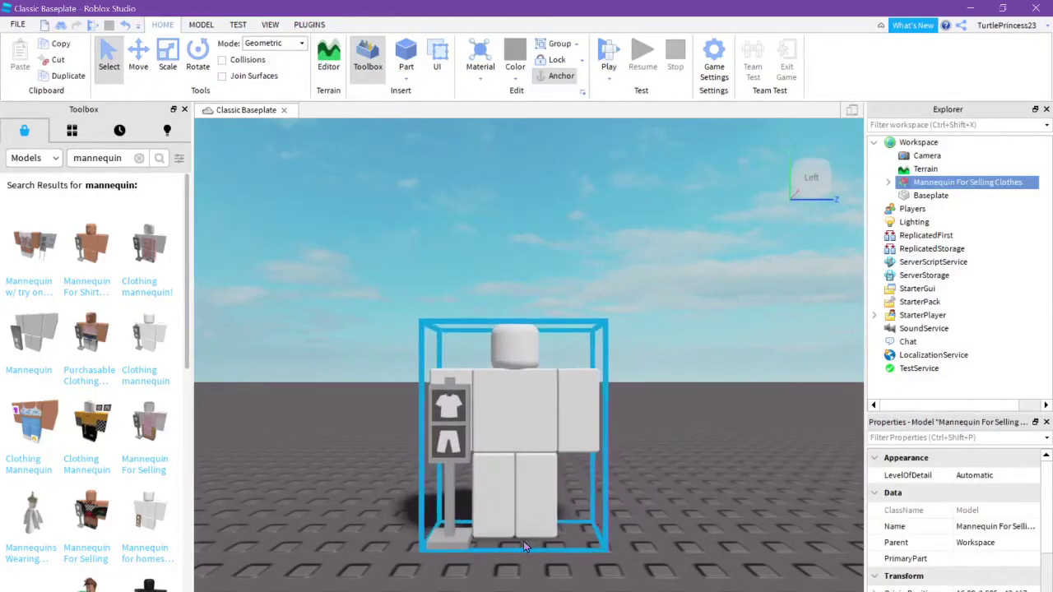
key("f")
scroll(710, 472, "down", 5)
left_click(711, 472)
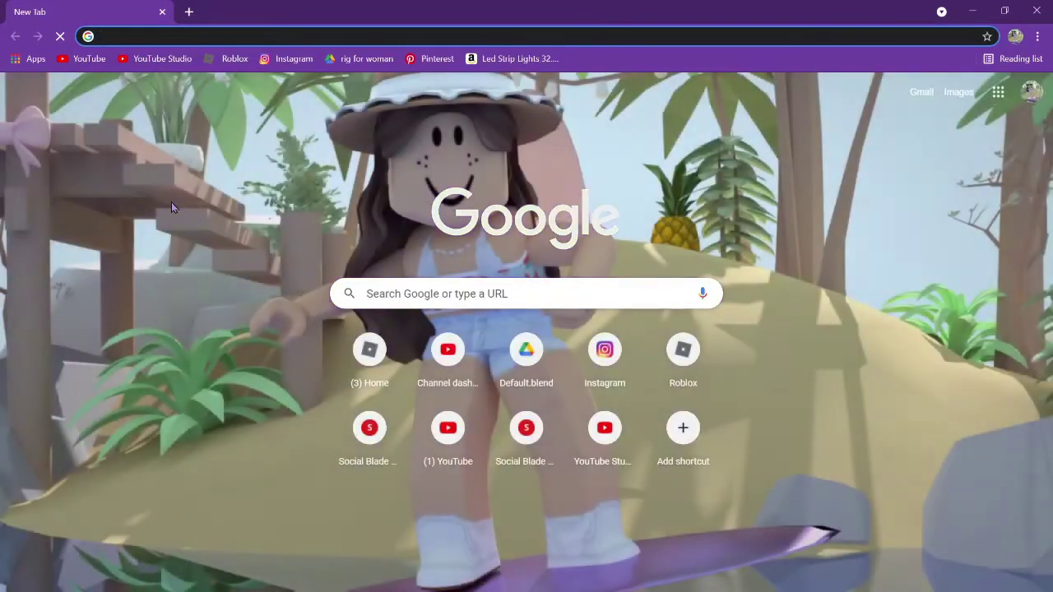
Step: Open the Ocean Friends Hangout group's Store from the Roblox site's sidebar
left_click(234, 59)
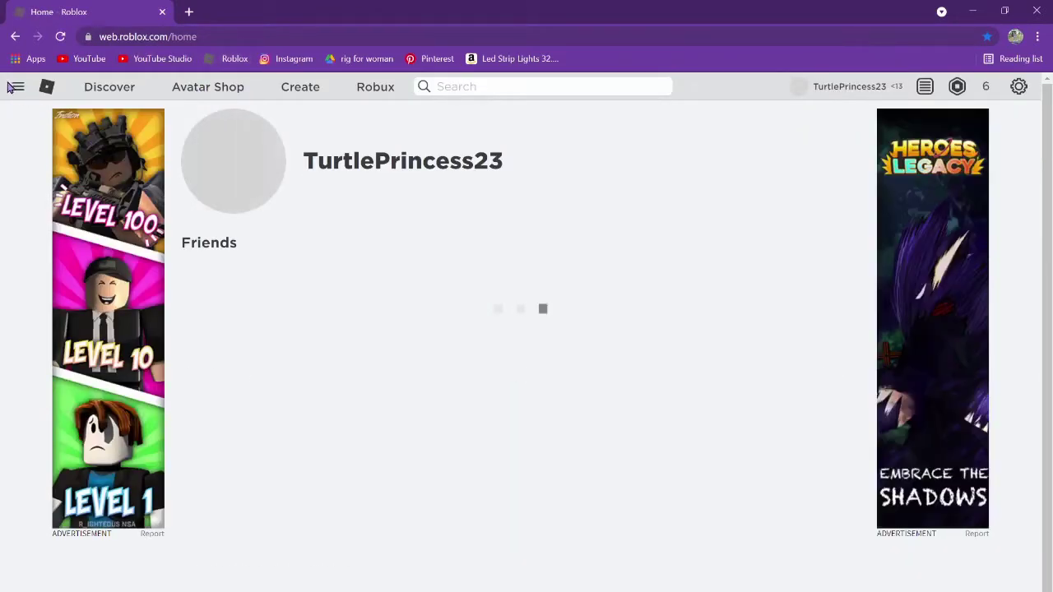
left_click(11, 87)
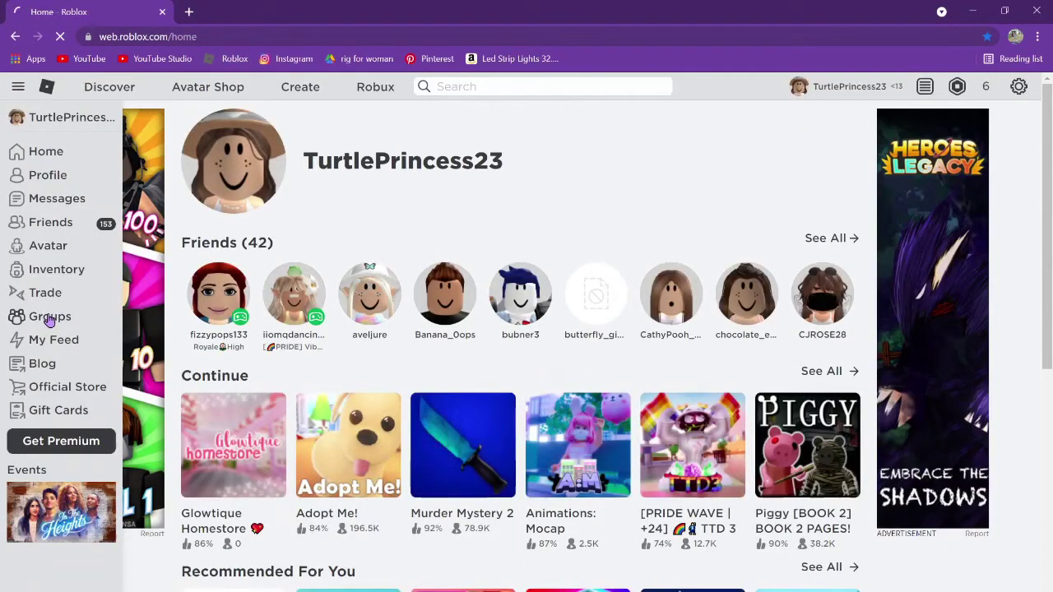
left_click(47, 319)
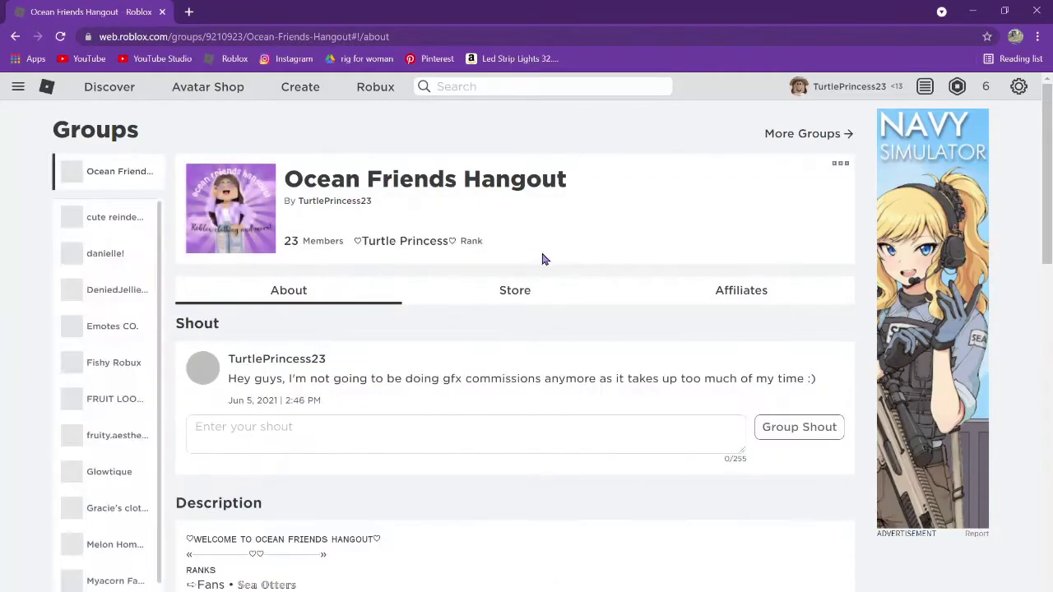
left_click(507, 292)
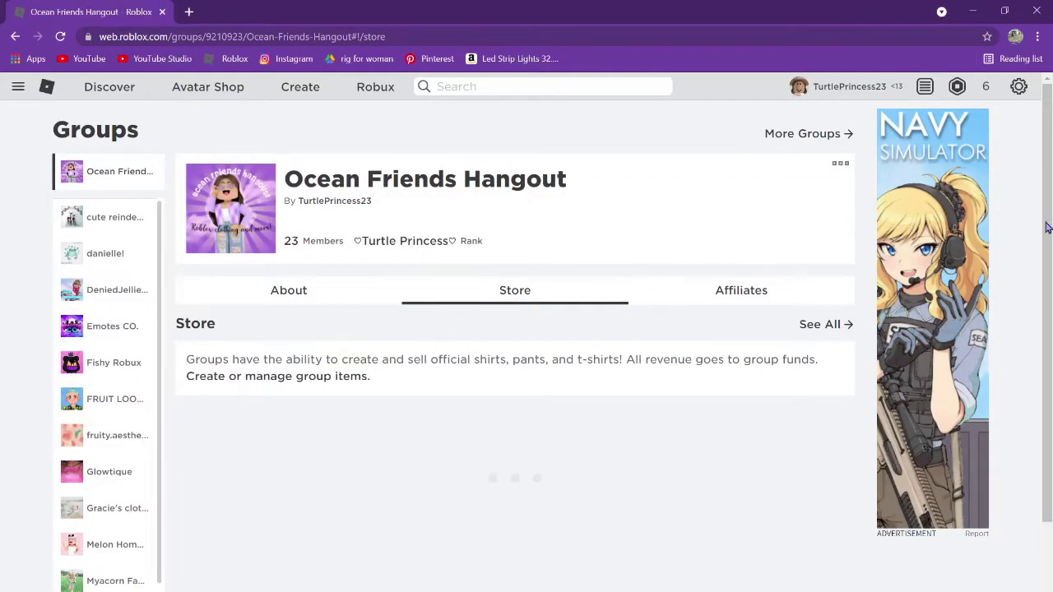
Step: Scroll through the group store's shirts and t-shirts
scroll(1020, 351, "down", 3)
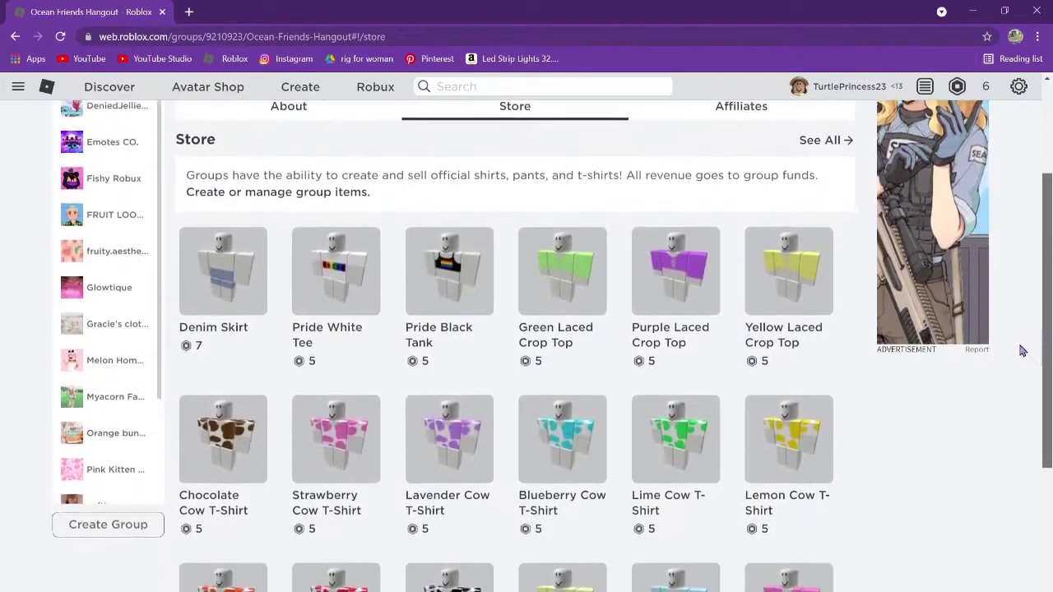
scroll(1020, 351, "down", 2)
scroll(1035, 379, "up", 1)
scroll(1034, 365, "up", 1)
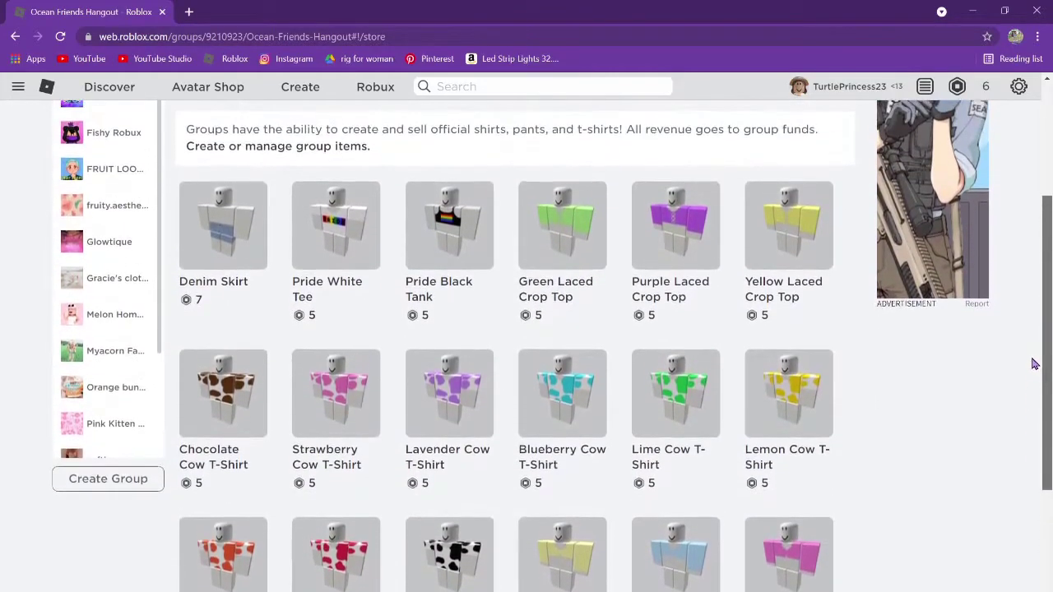
scroll(1035, 365, "up", 1)
scroll(1020, 378, "down", 1)
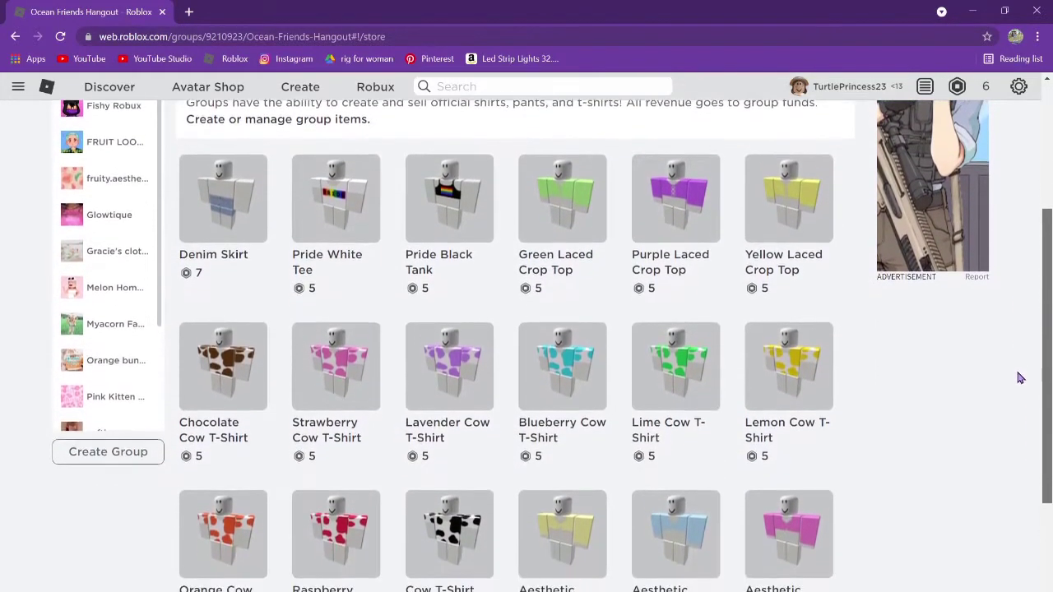
left_click_drag(1020, 379, 1020, 463)
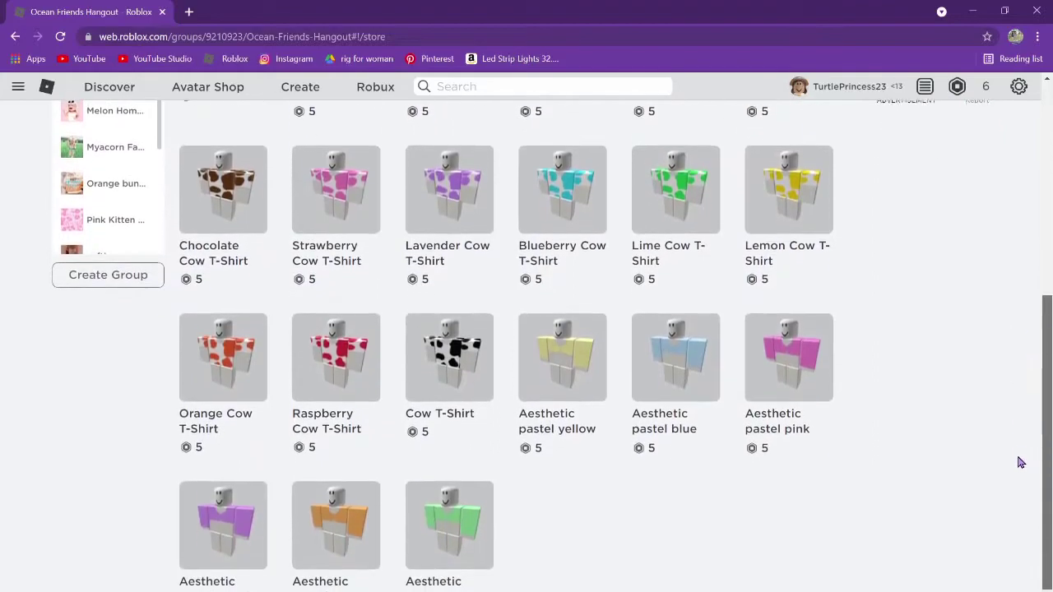
scroll(1020, 463, "up", 1)
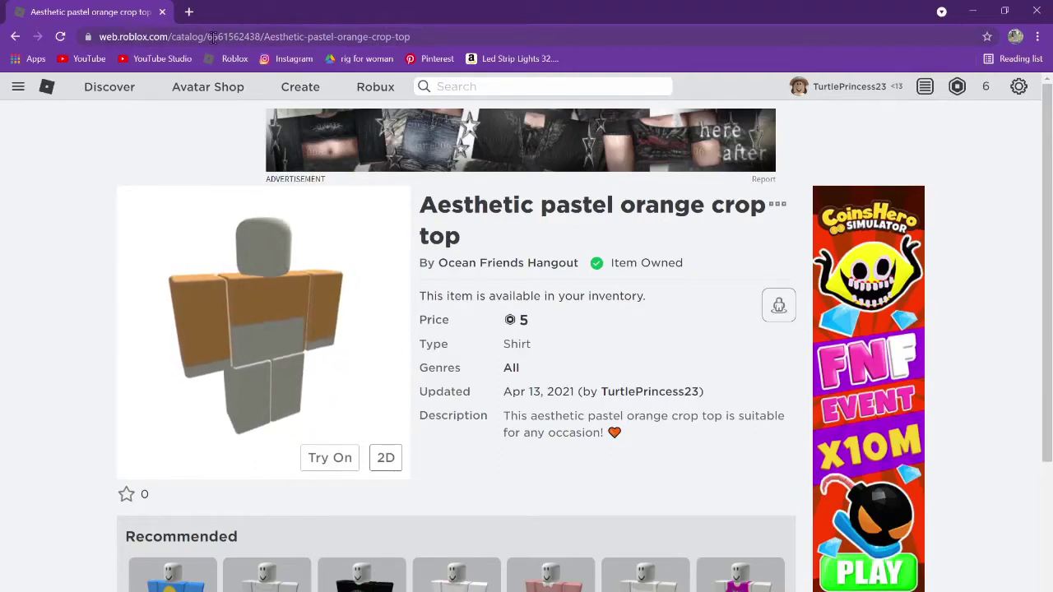
left_click(241, 37)
double_click(272, 37)
key("ctrl+c")
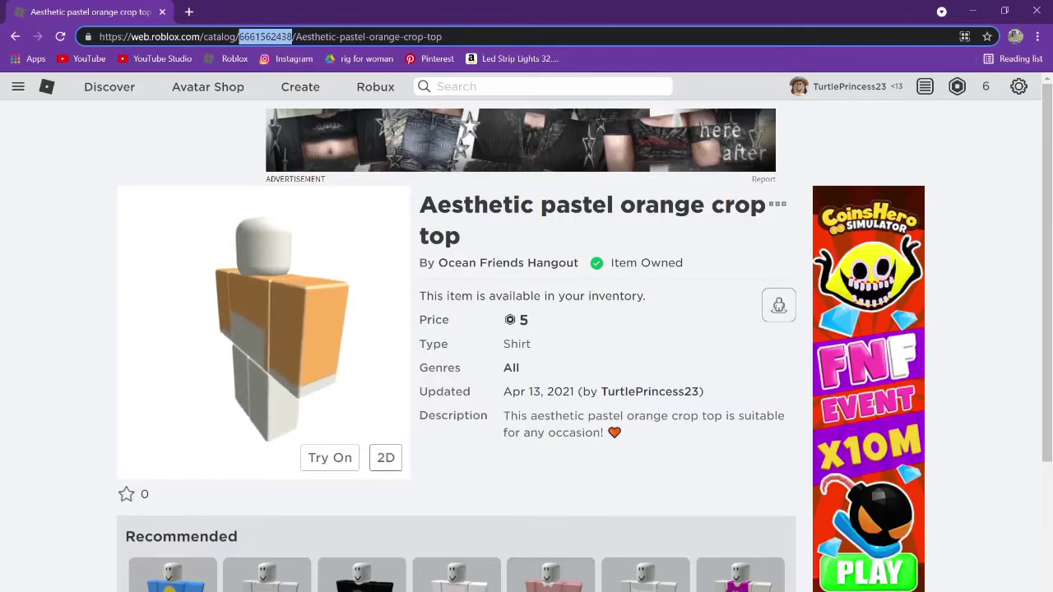
left_click(604, 580)
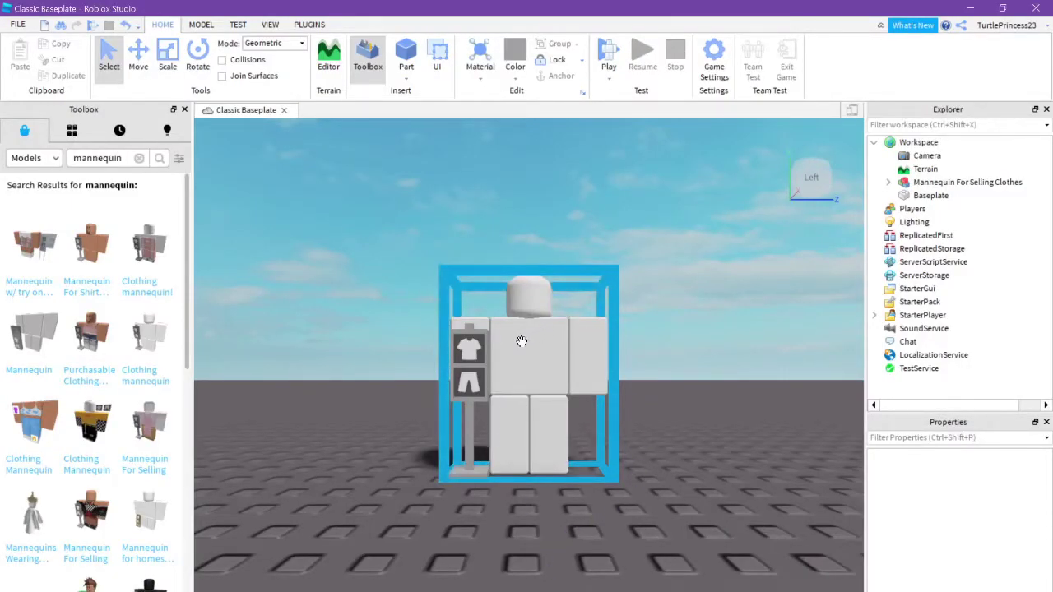
Step: Expand the mannequin and its Shirt Purchase part in Explorer and open its Script
left_click(580, 326)
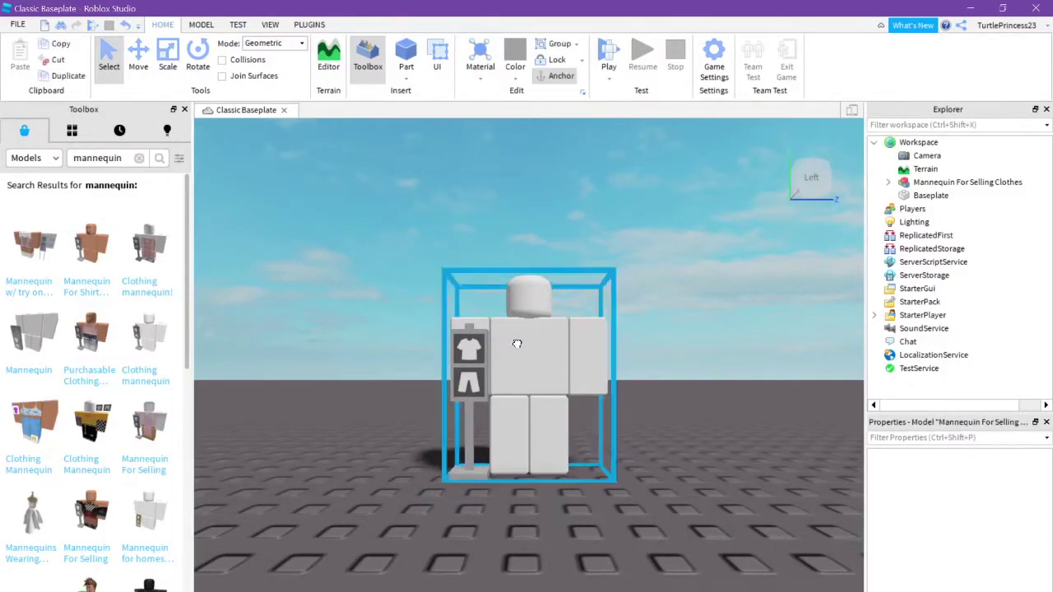
left_click(889, 182)
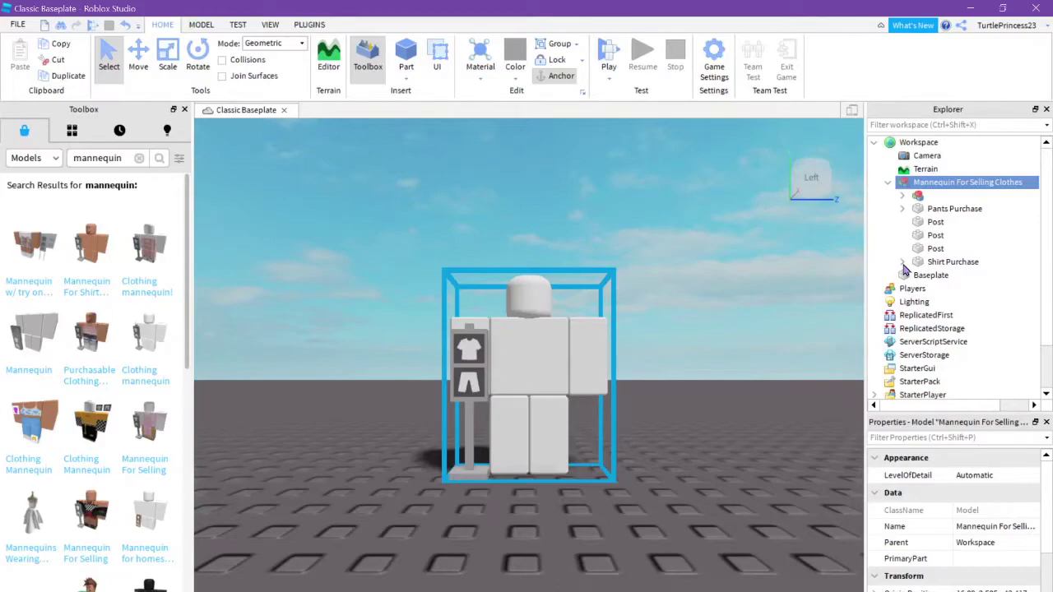
left_click(903, 263)
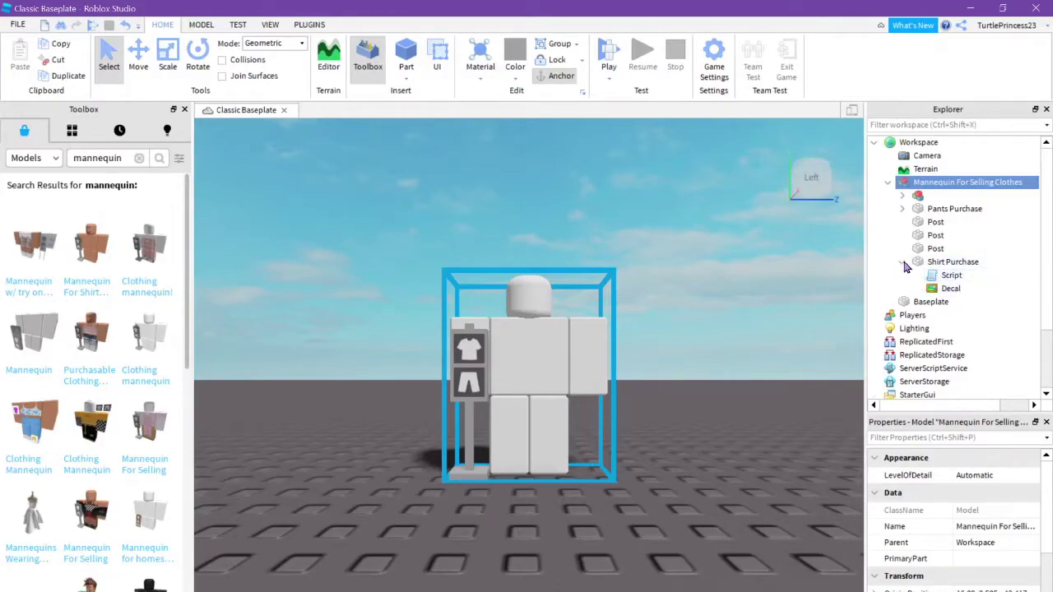
double_click(950, 276)
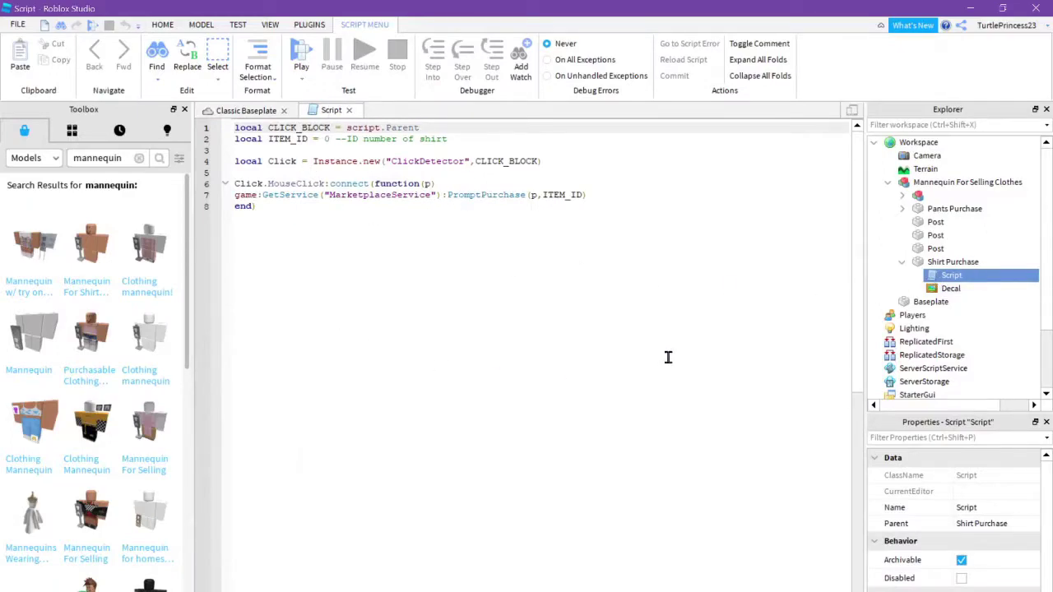
left_click(326, 139)
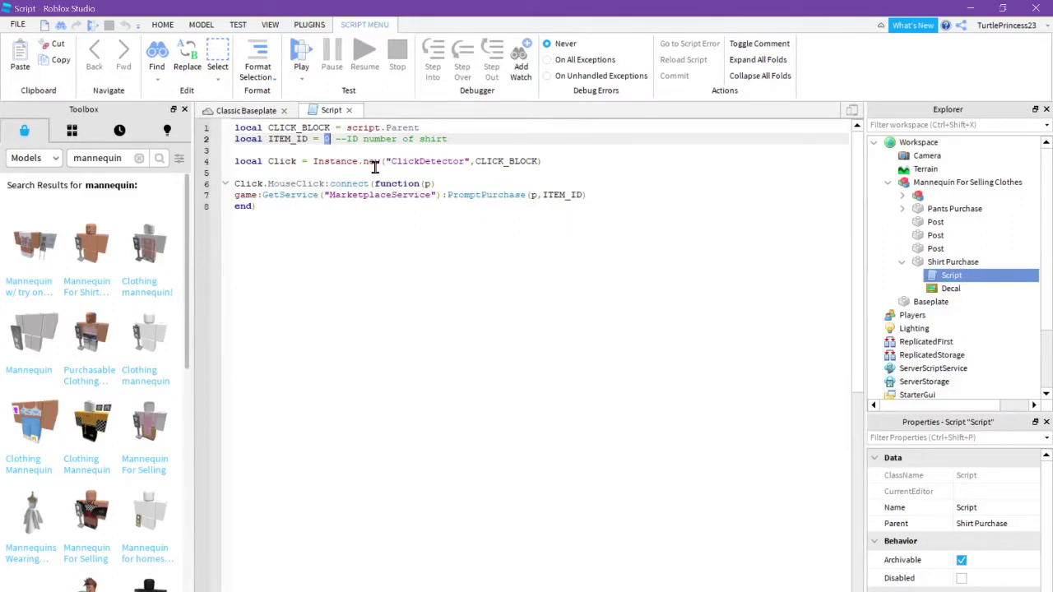
key("ctrl+v")
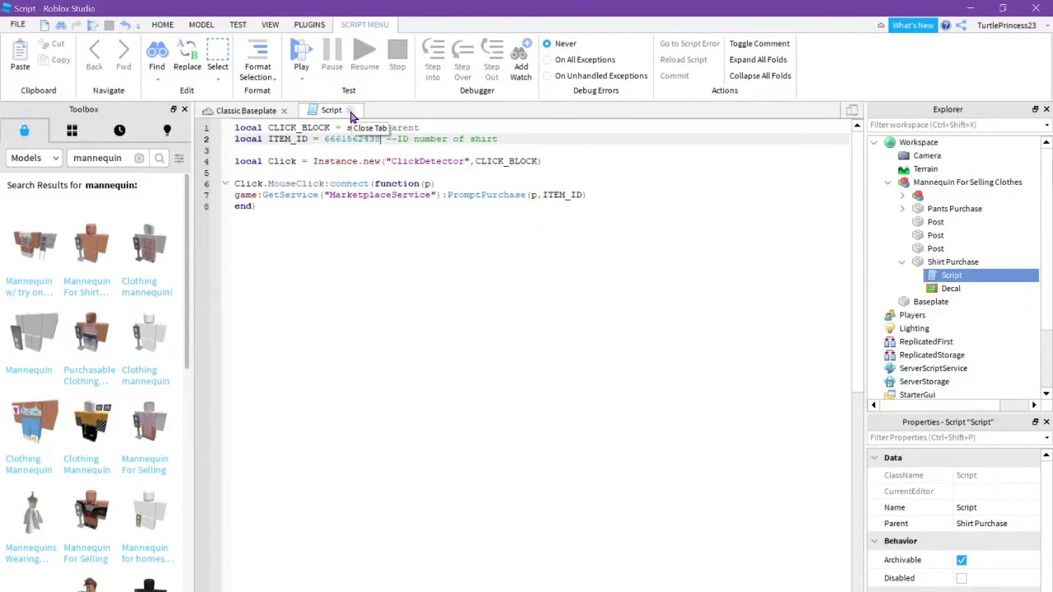
left_click(349, 111)
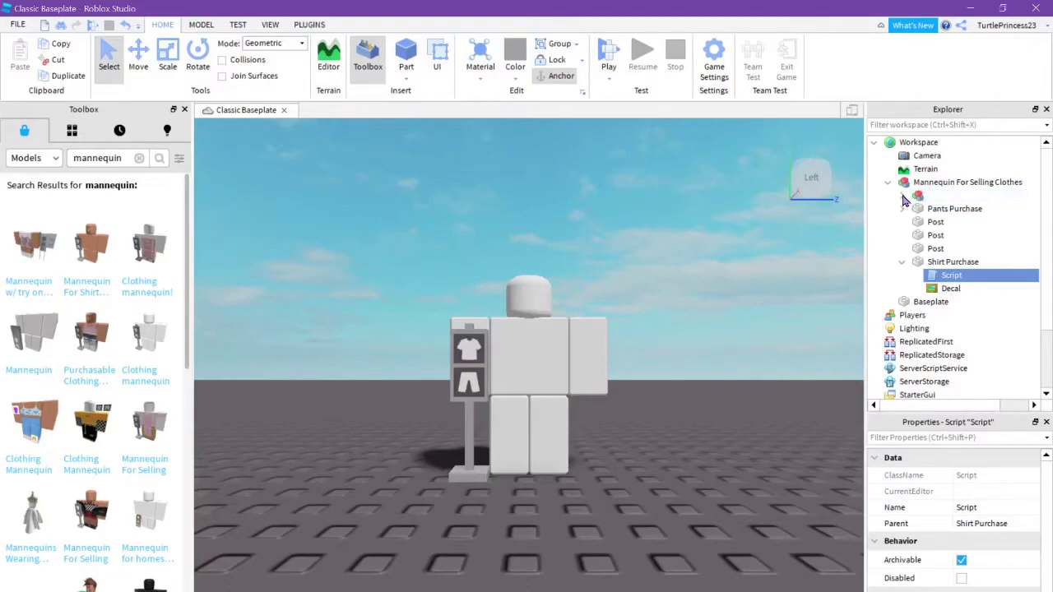
left_click(904, 198)
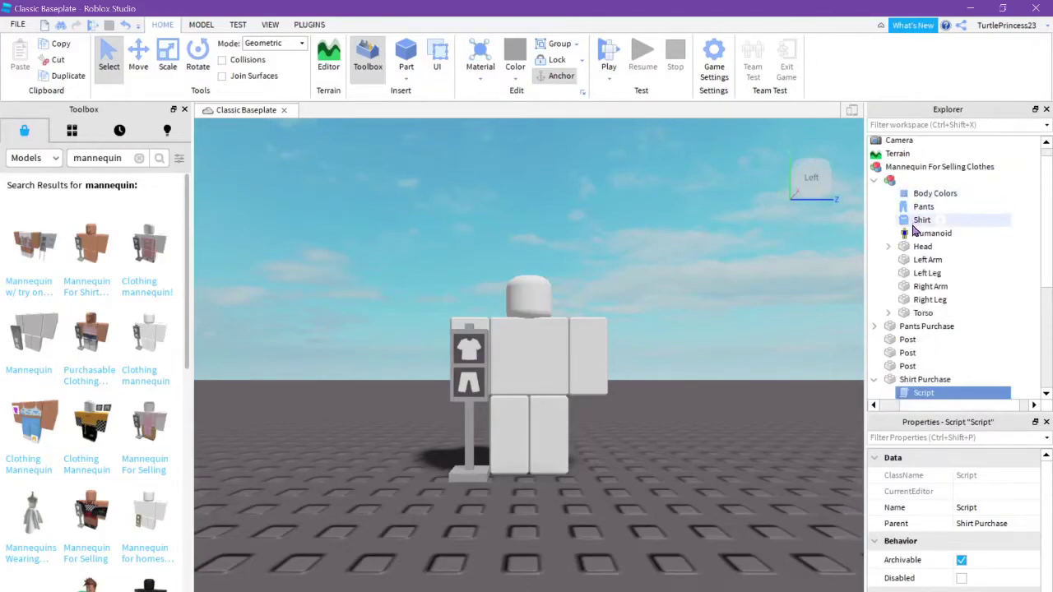
left_click(915, 222)
mouse_move(974, 503)
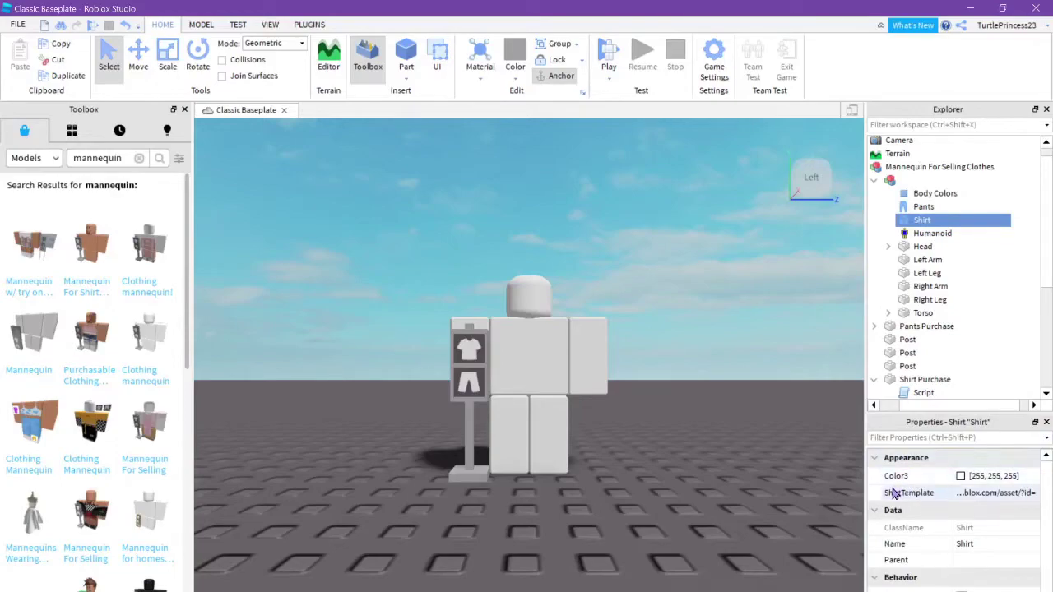
left_click(975, 493)
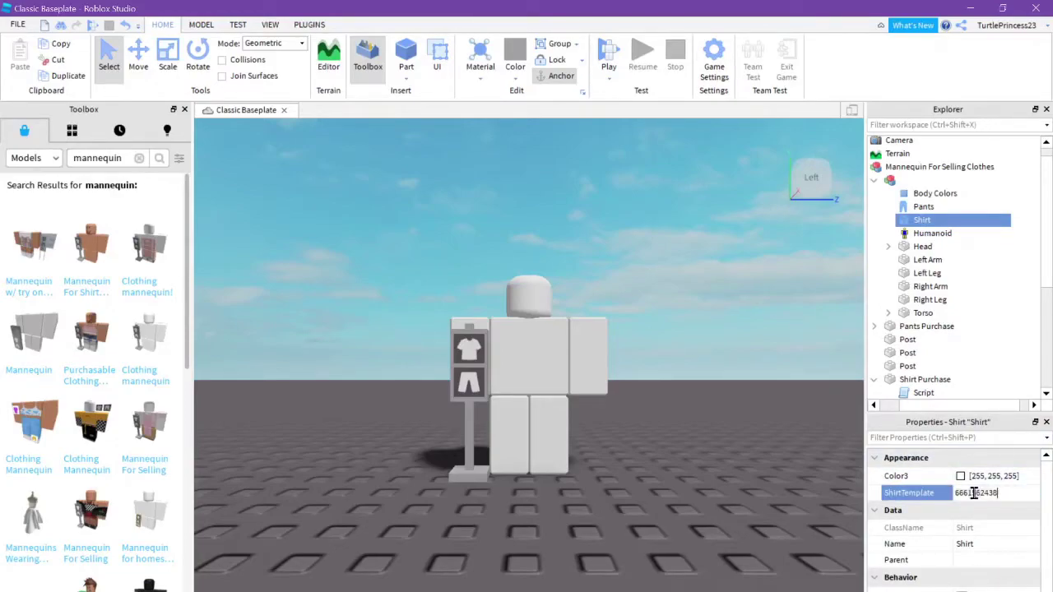
key("Return")
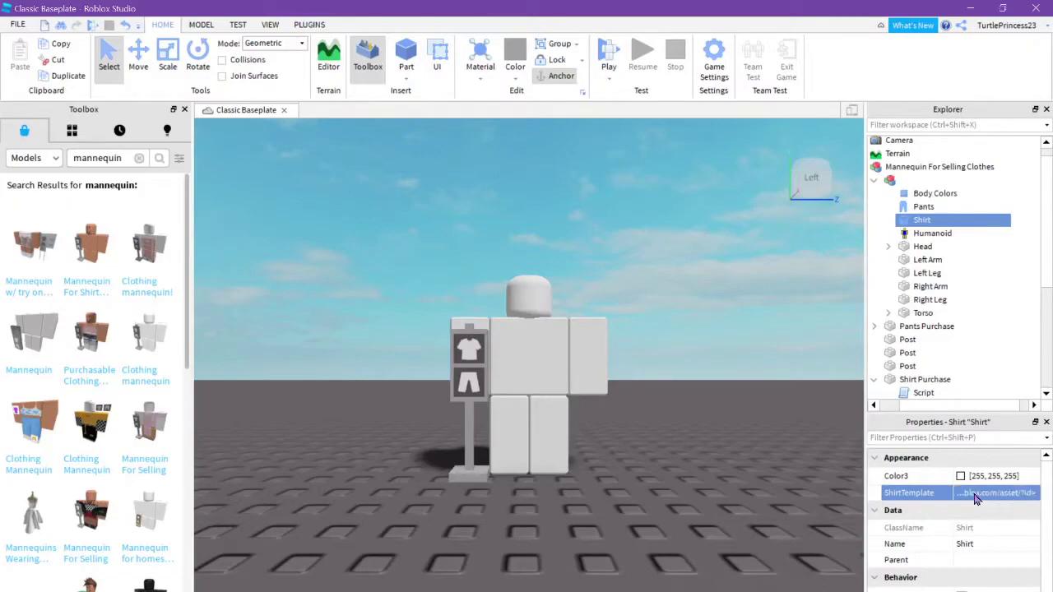
left_click(658, 442)
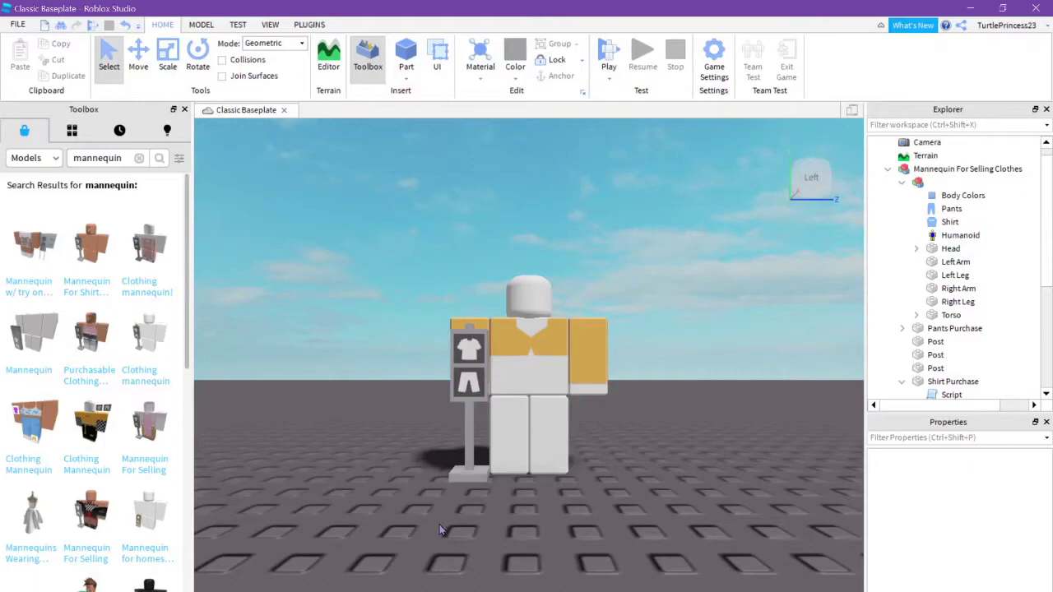
key("alt+Tab")
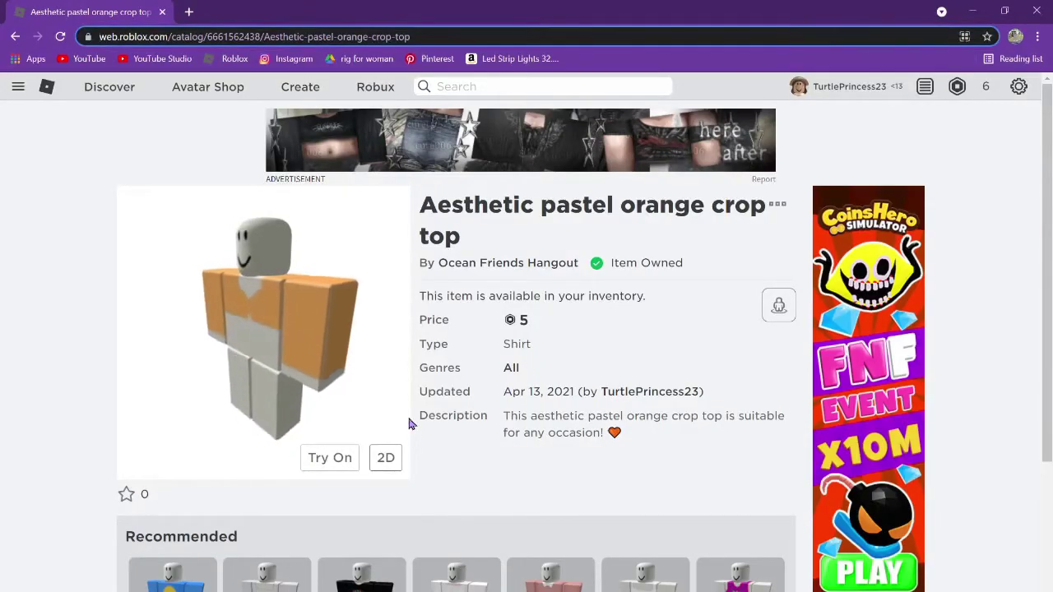
left_click(14, 36)
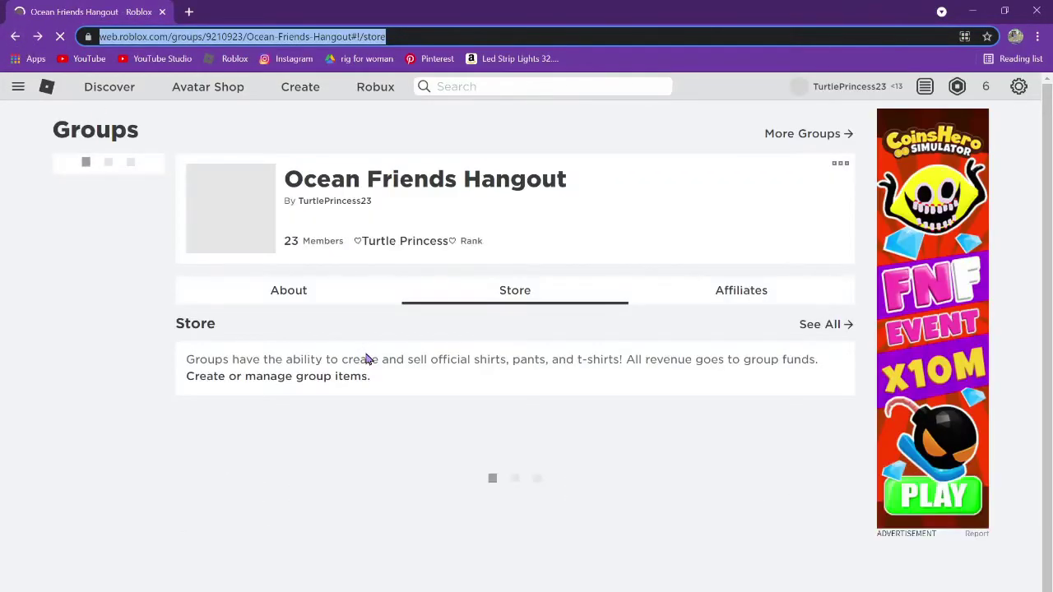
scroll(284, 477, "down", 5)
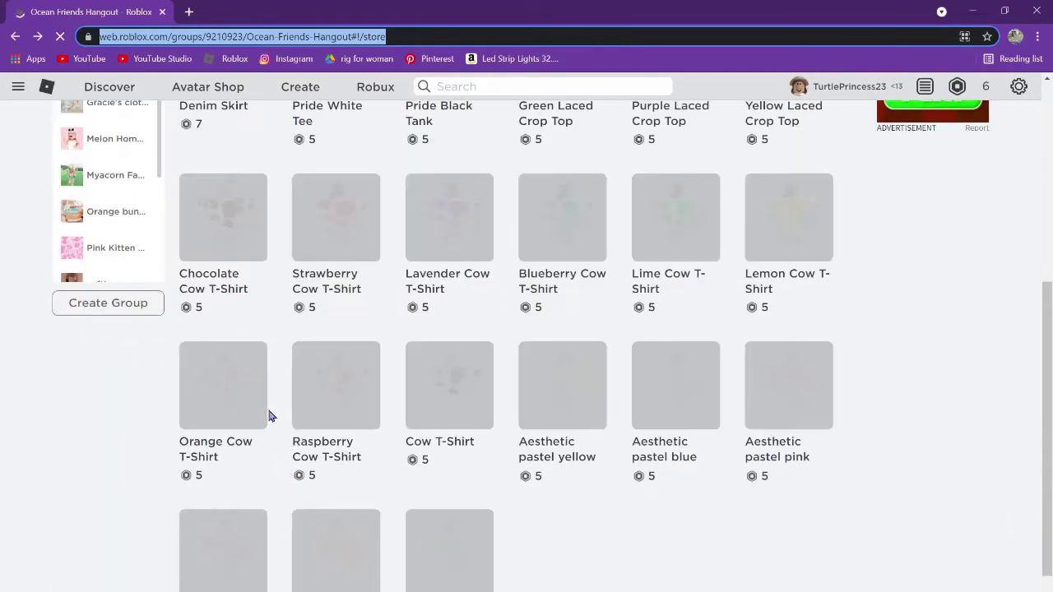
scroll(372, 359, "up", 3)
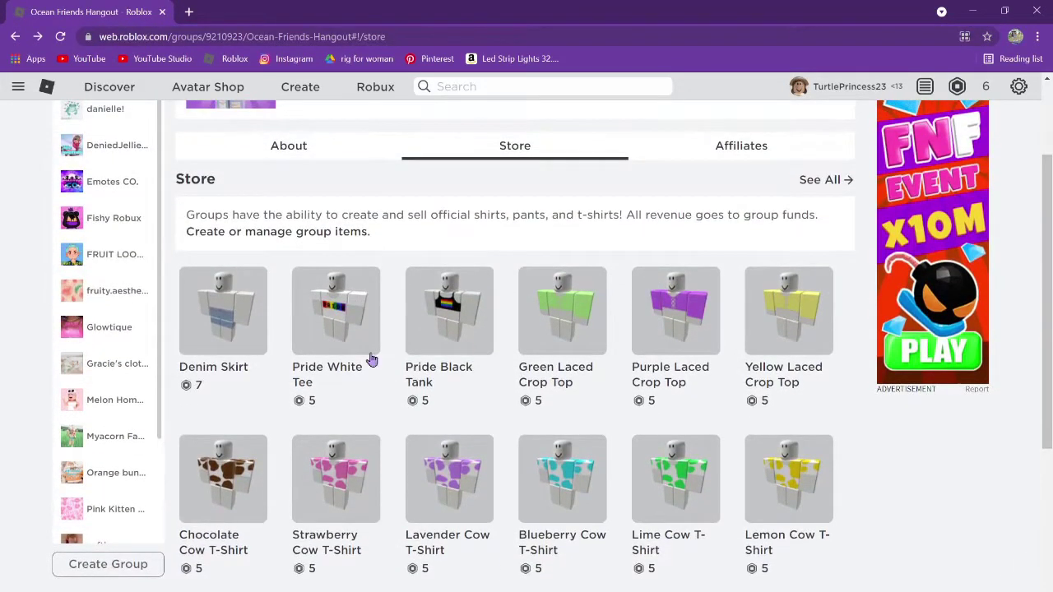
left_click(216, 340)
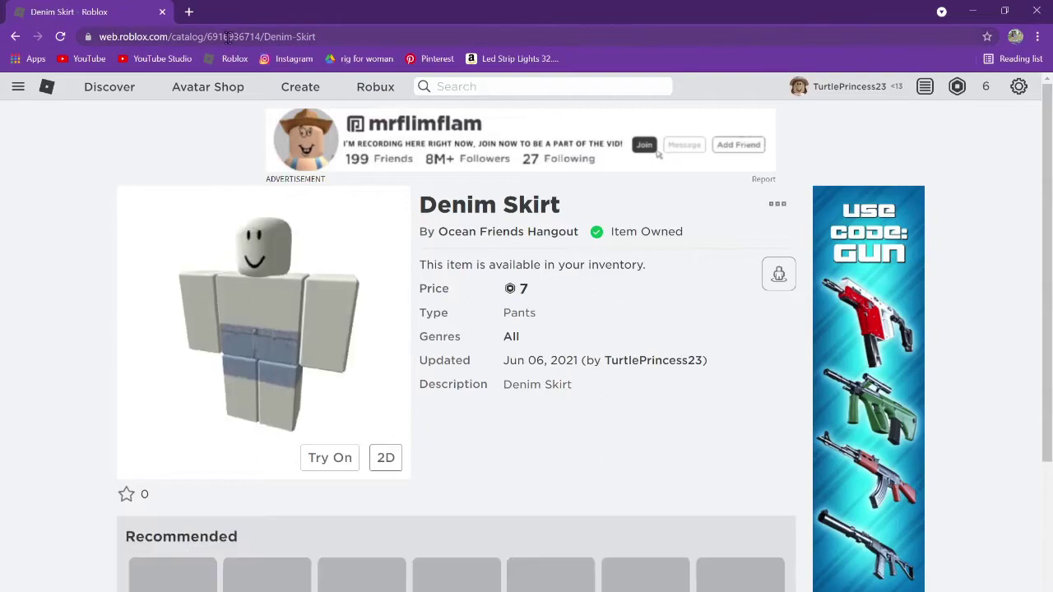
double_click(228, 37)
key("ctrl+c")
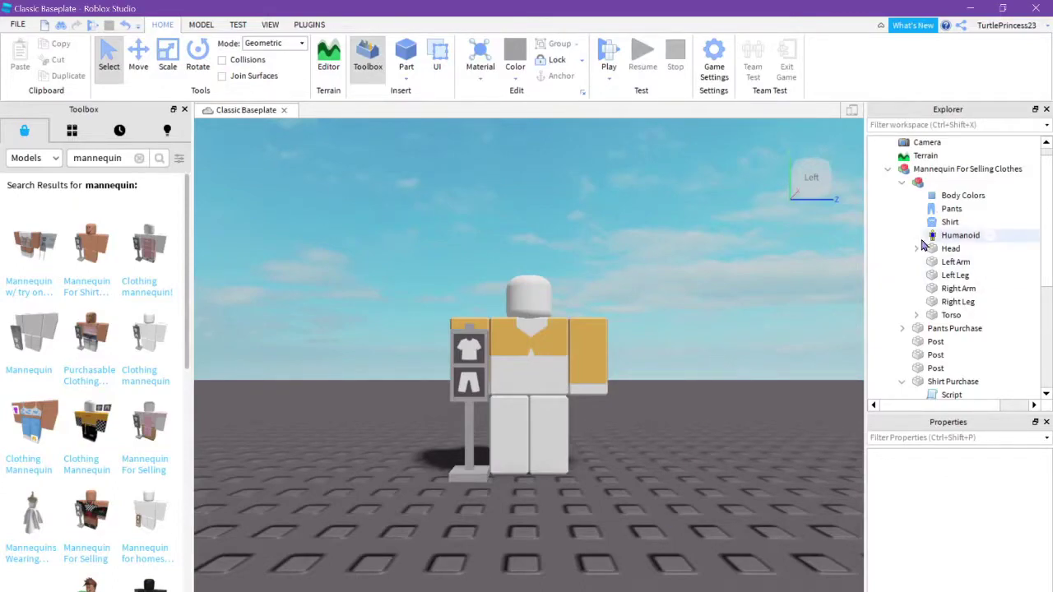
left_click(902, 182)
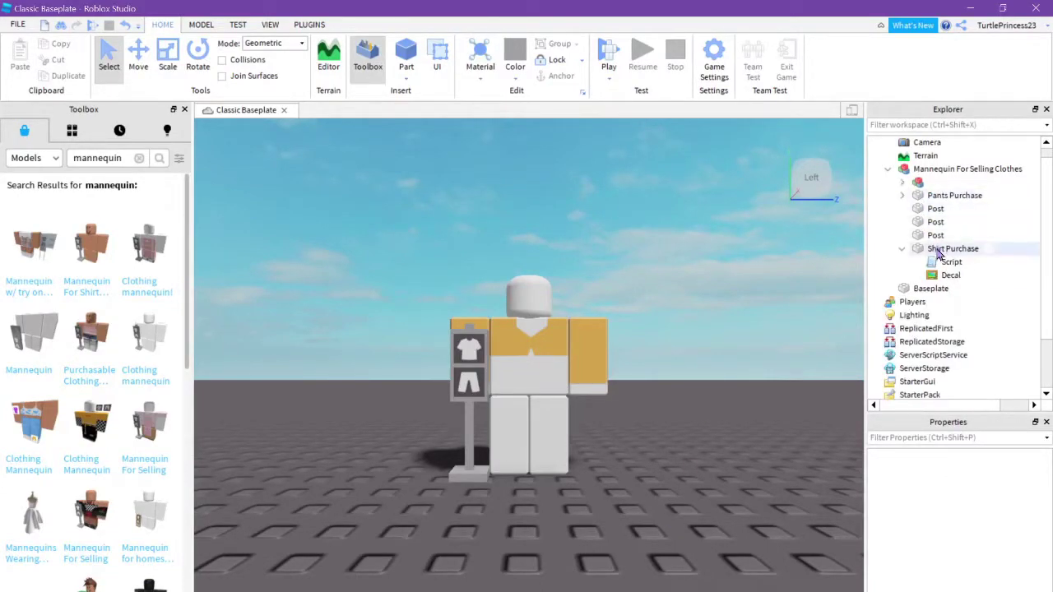
left_click(902, 249)
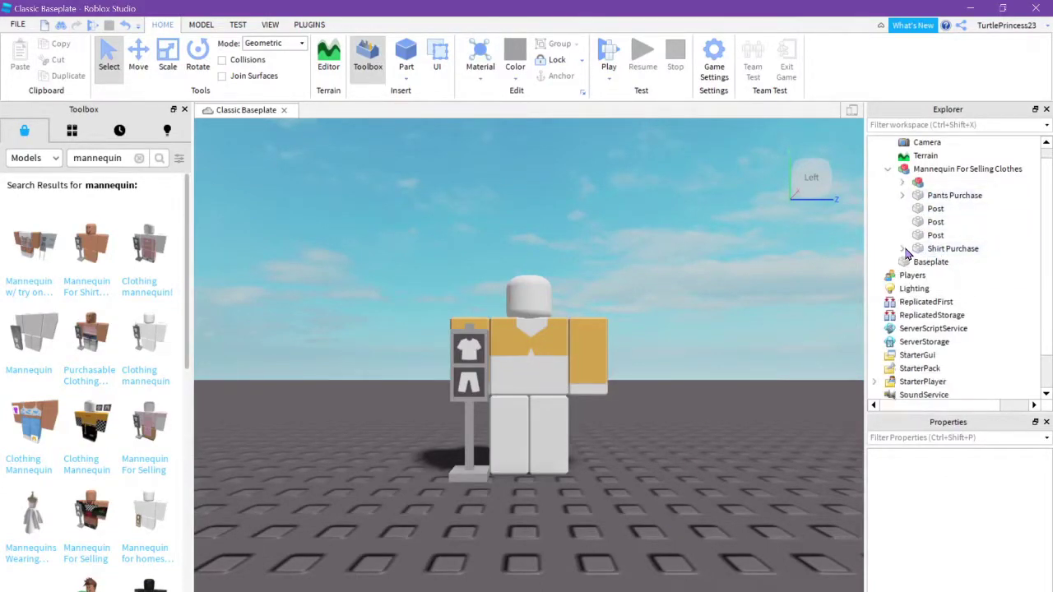
left_click(902, 195)
double_click(946, 208)
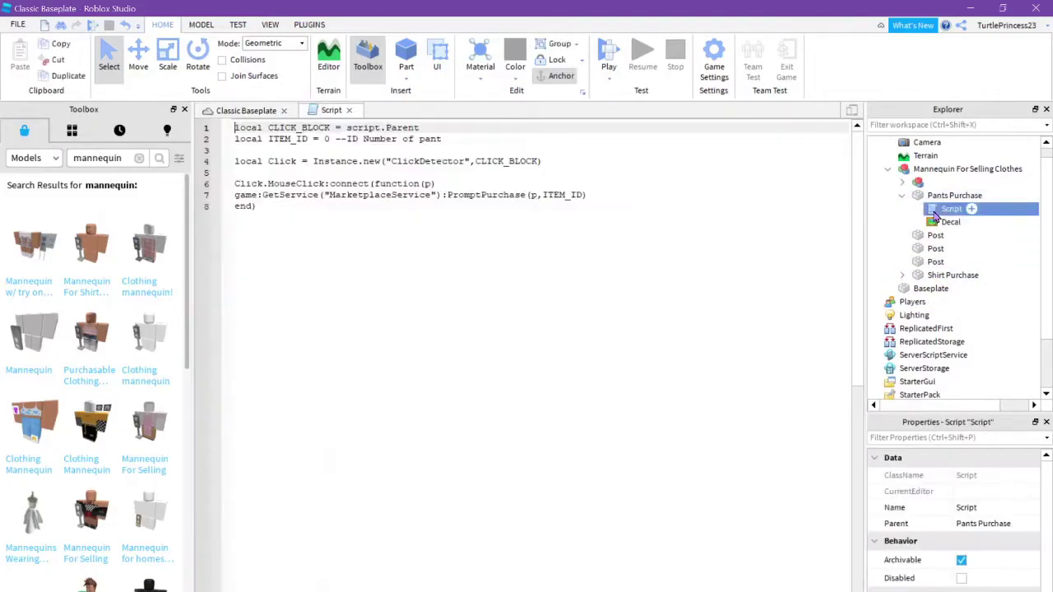
left_click(329, 138)
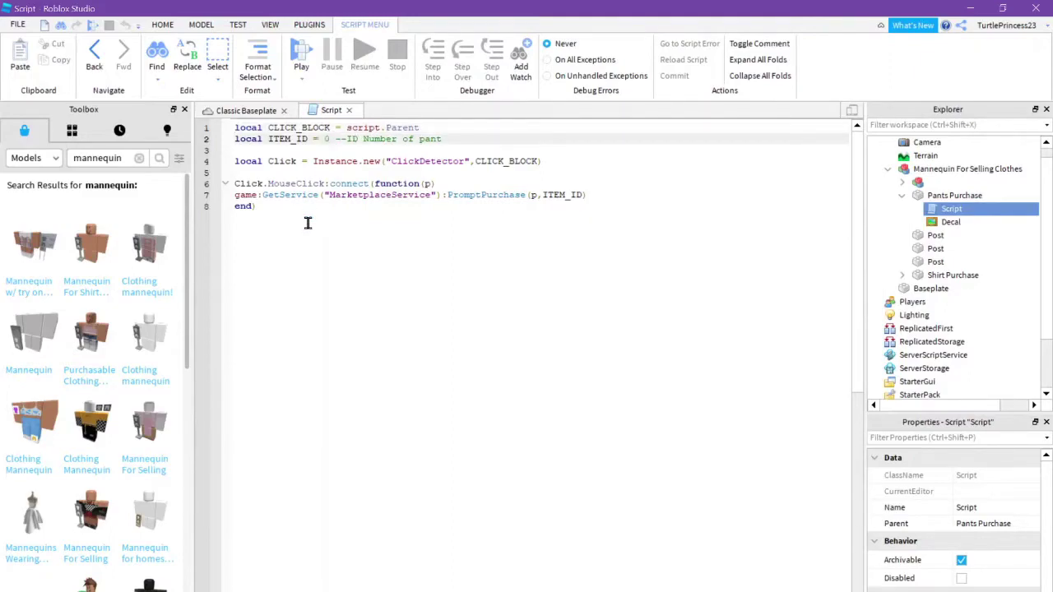
key("BackSpace")
key("ctrl+v")
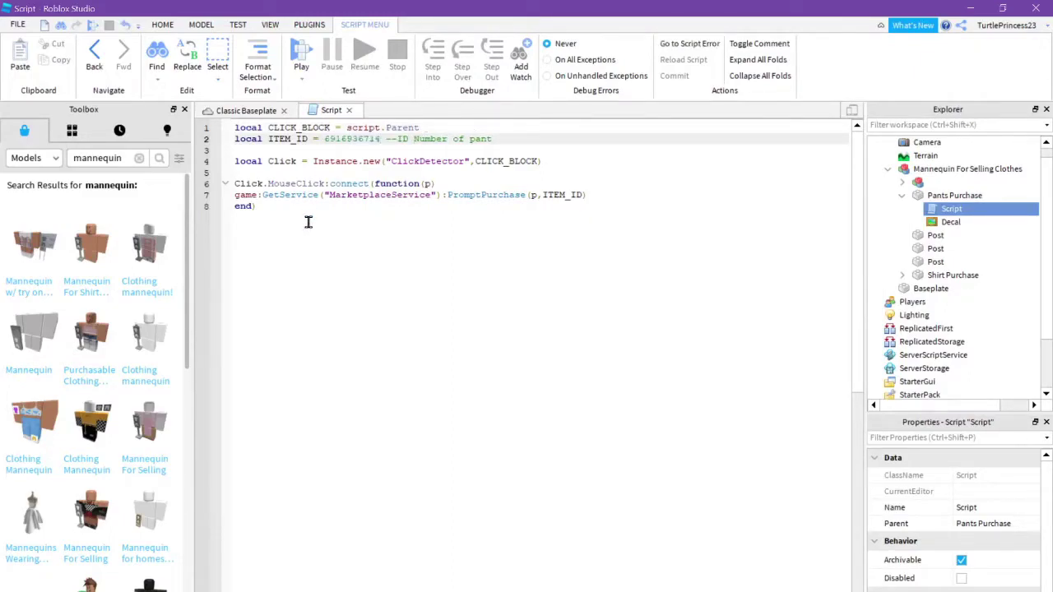
left_click(350, 110)
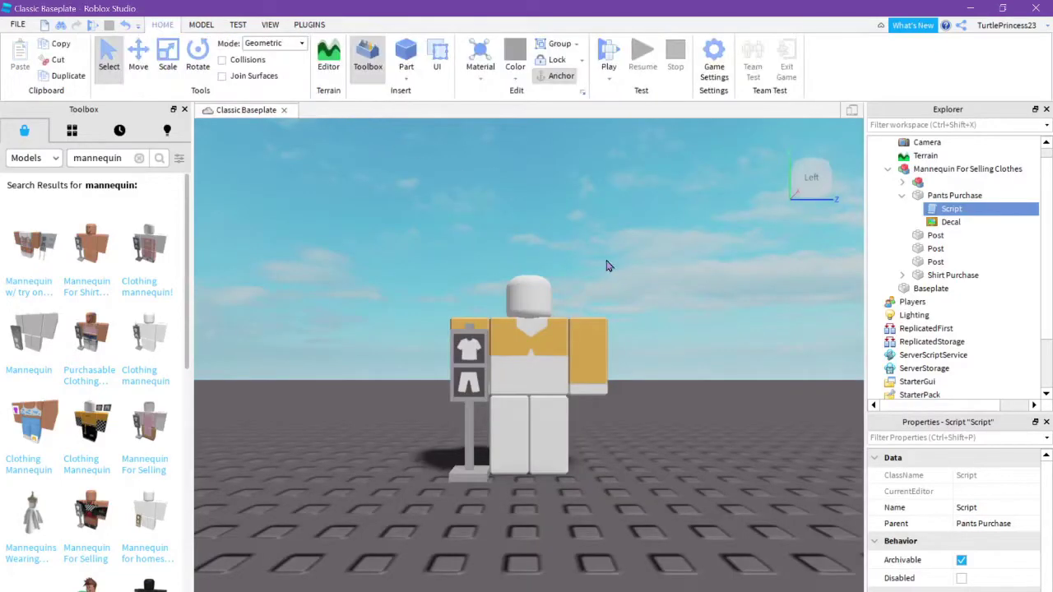
left_click(902, 195)
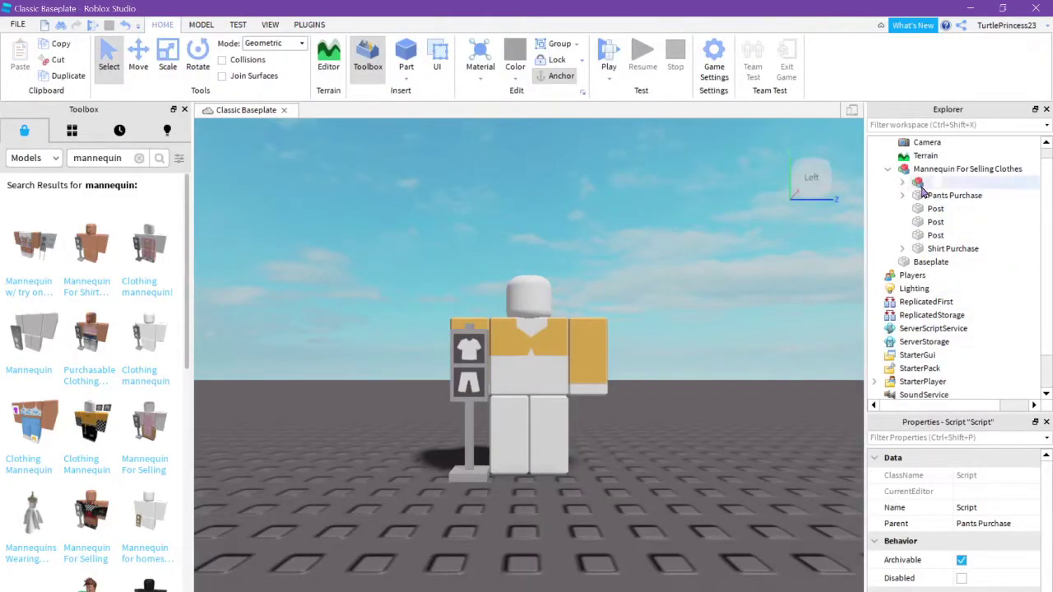
left_click(901, 182)
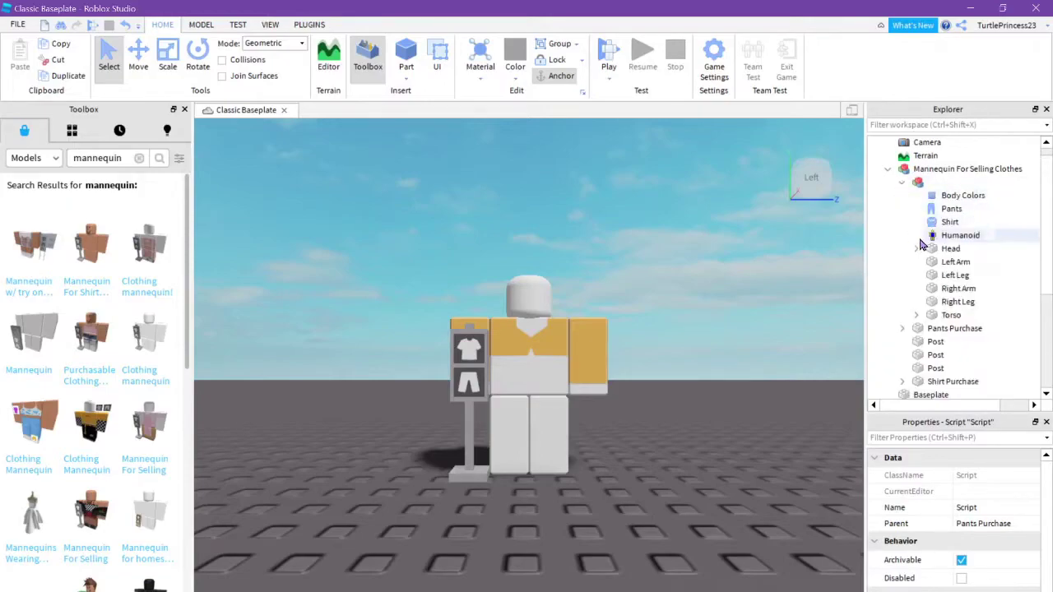
left_click(924, 209)
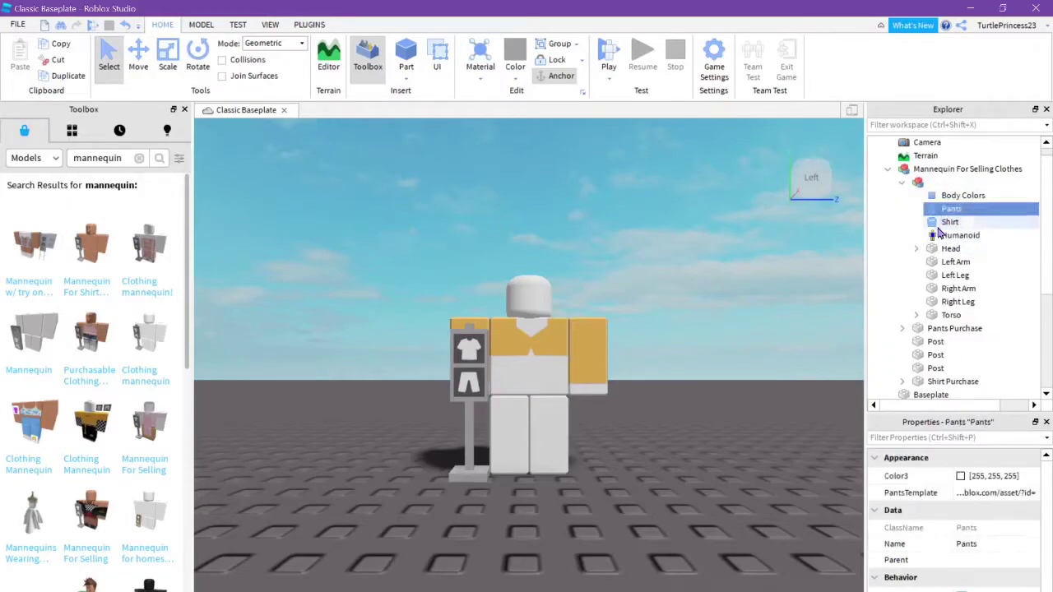
left_click(976, 502)
left_click(964, 498)
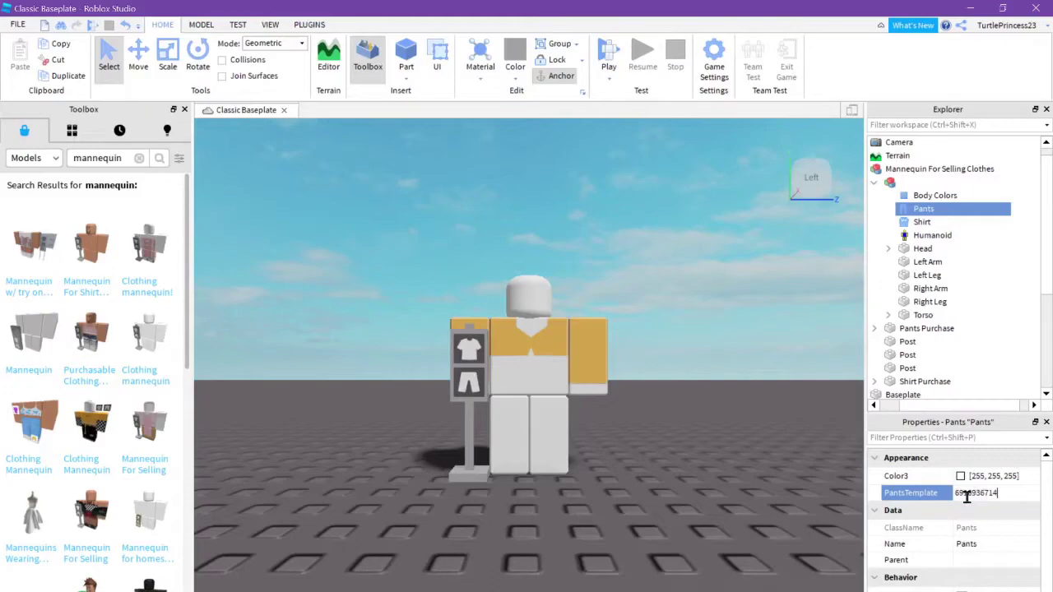
key("ctrl+v")
key("Return")
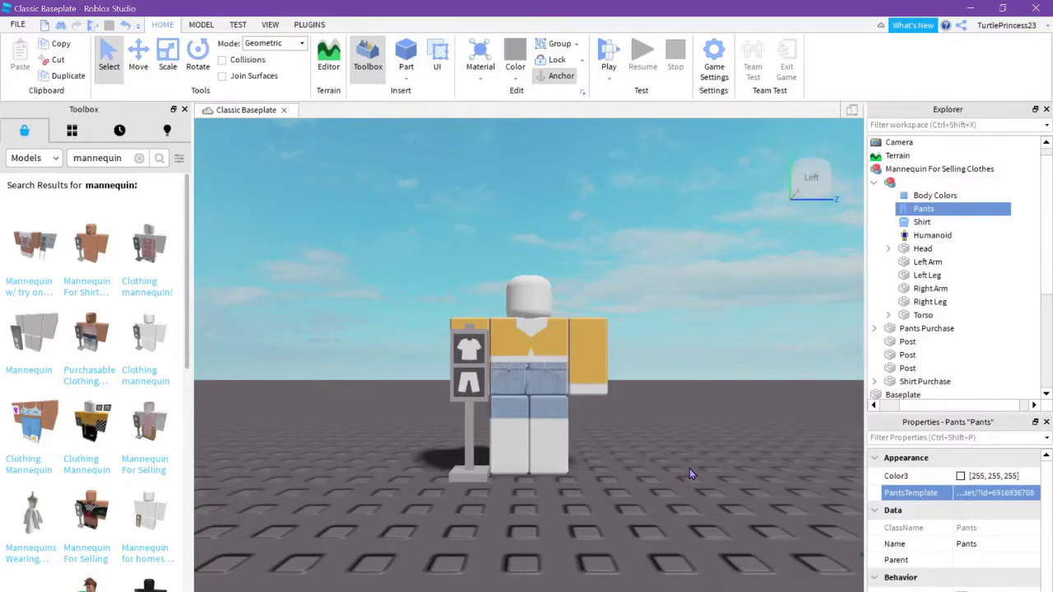
left_click(686, 466)
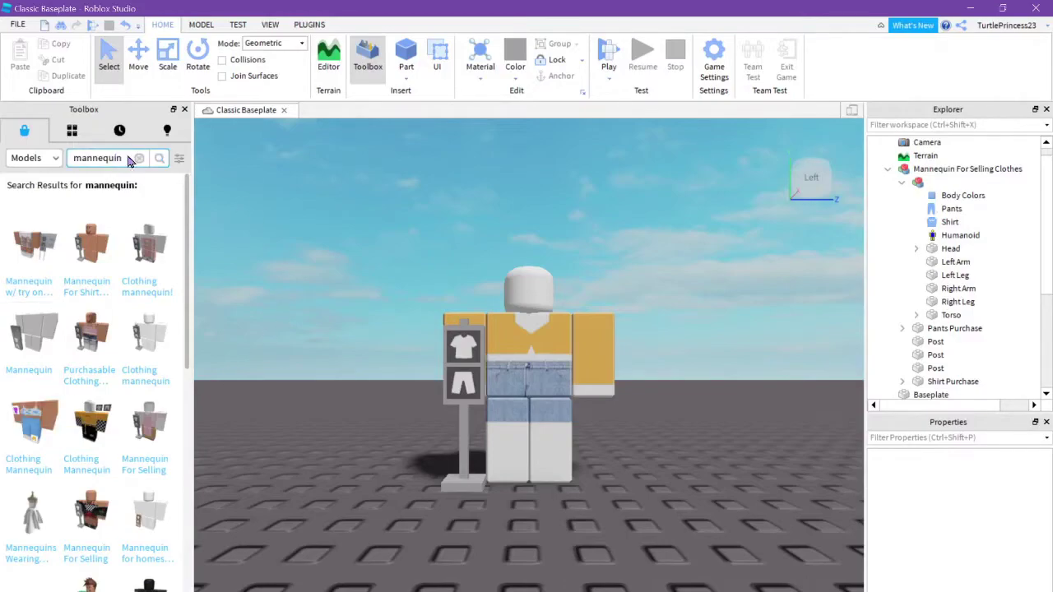
Step: Search the Toolbox for 'try on' and add the Try on tool to the StarterPack
left_click(140, 159)
type("t")
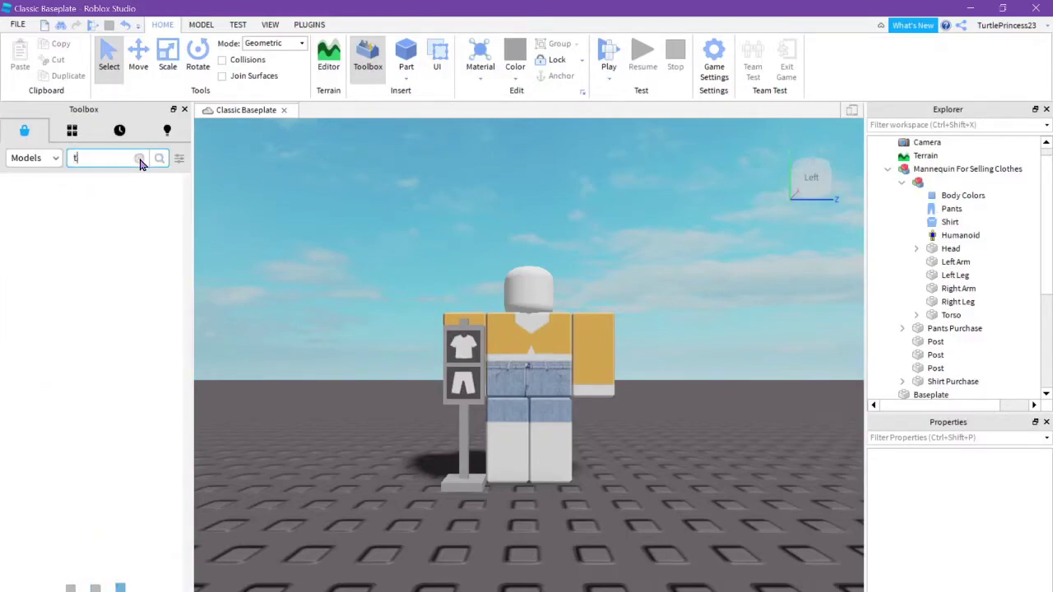
type("ry on")
key("Return")
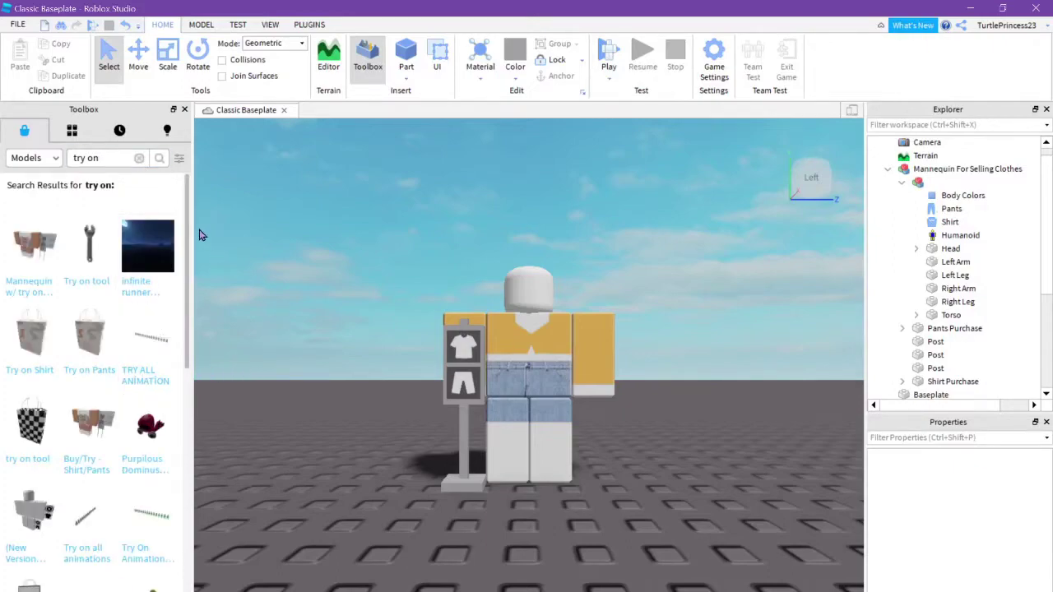
mouse_move(88, 247)
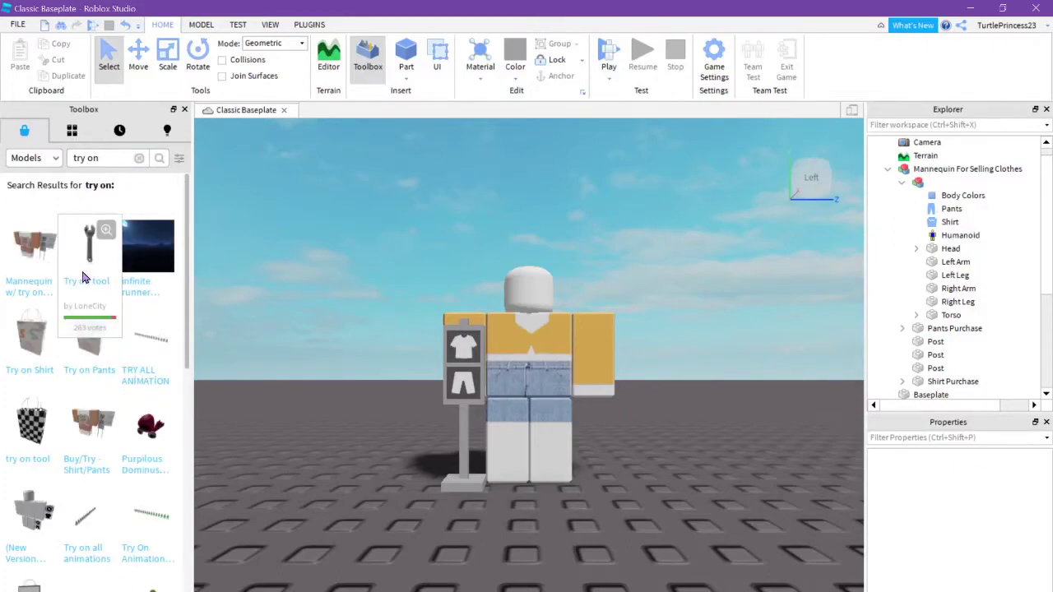
left_click(82, 278)
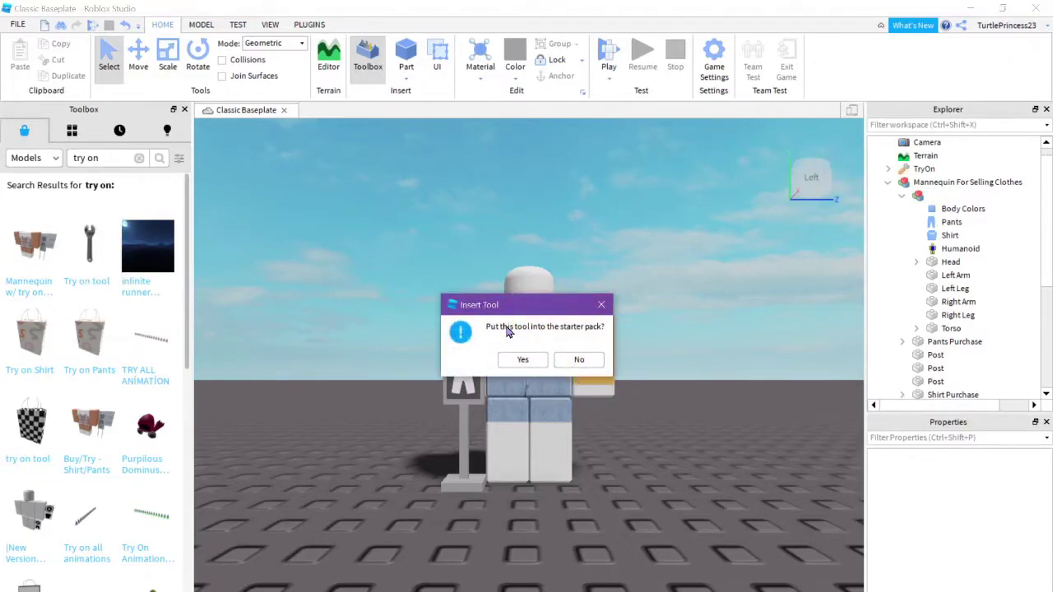
left_click(522, 360)
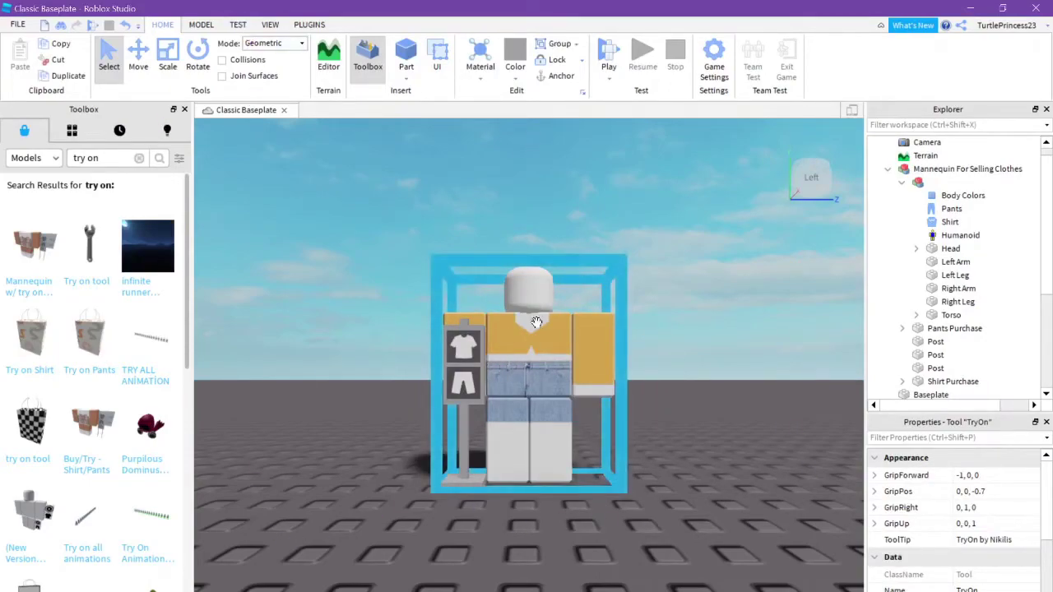
left_click(527, 329)
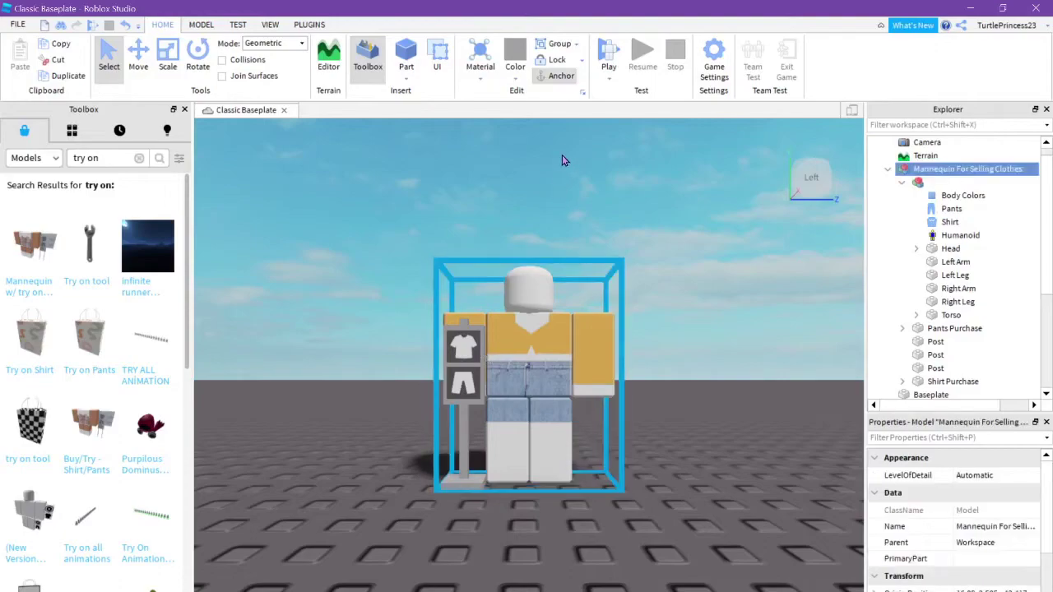
left_click(343, 173)
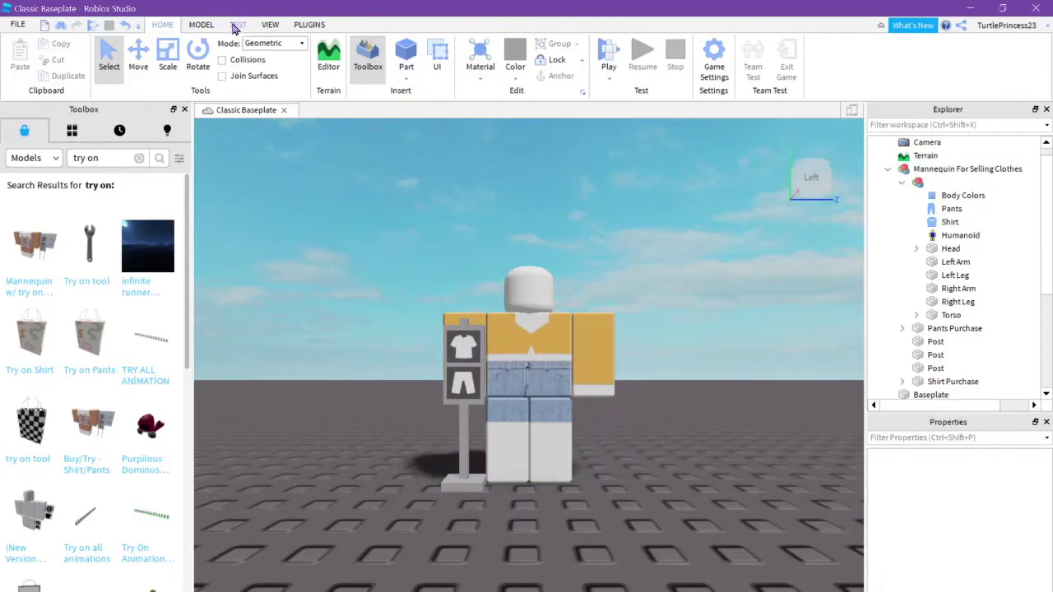
Step: Start a playtest and walk the avatar up to the mannequin
left_click(237, 25)
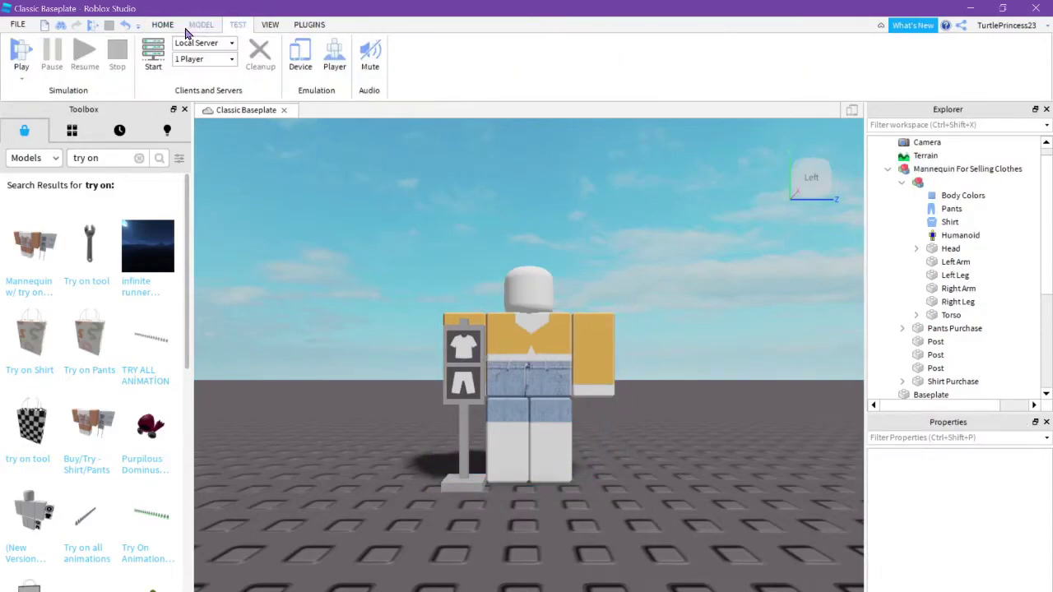
left_click(22, 51)
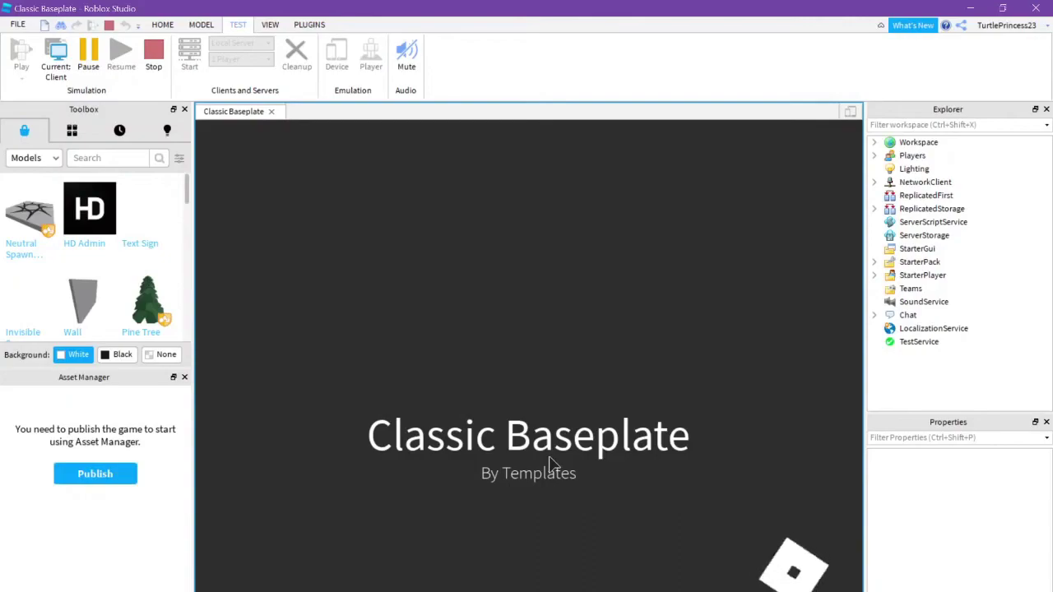
key("w")
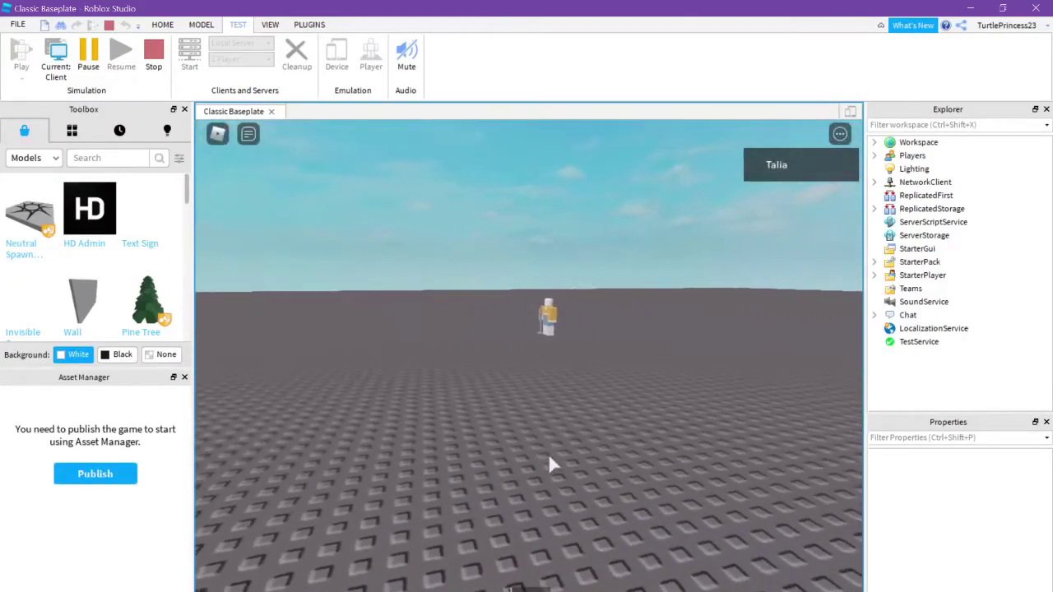
key("w")
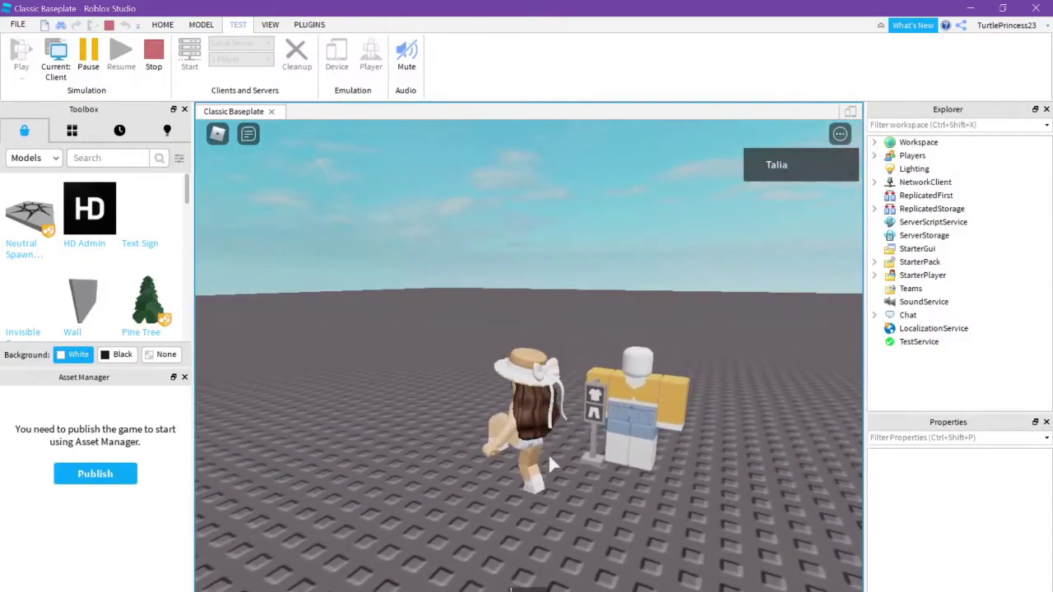
key("s")
key("w")
key("w")
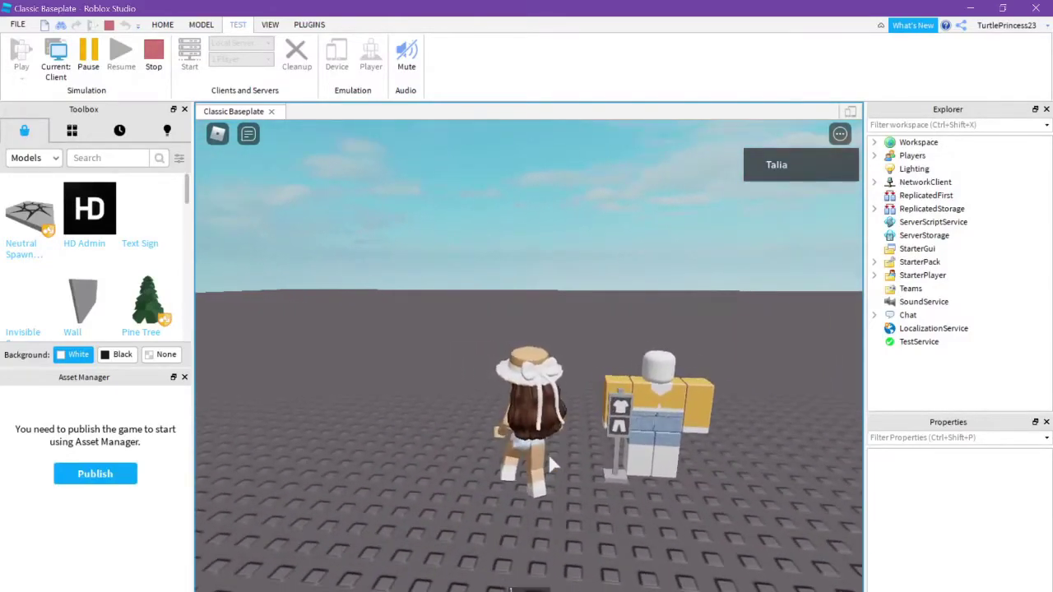
Step: Try buying the outfit from the mannequin's sign and dismiss the already-owned notice
left_click(619, 415)
key("d")
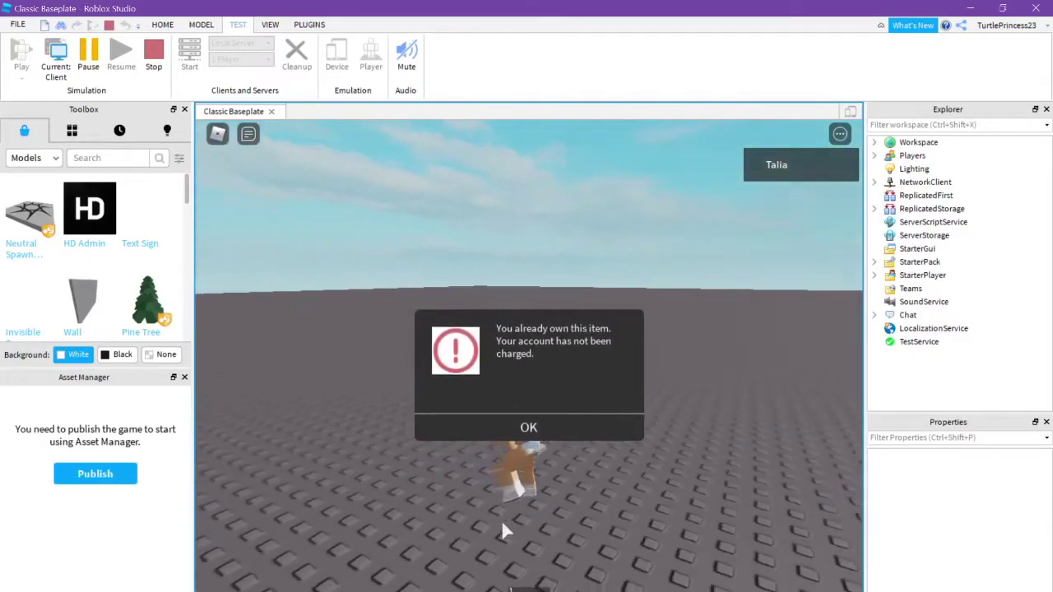
key("a")
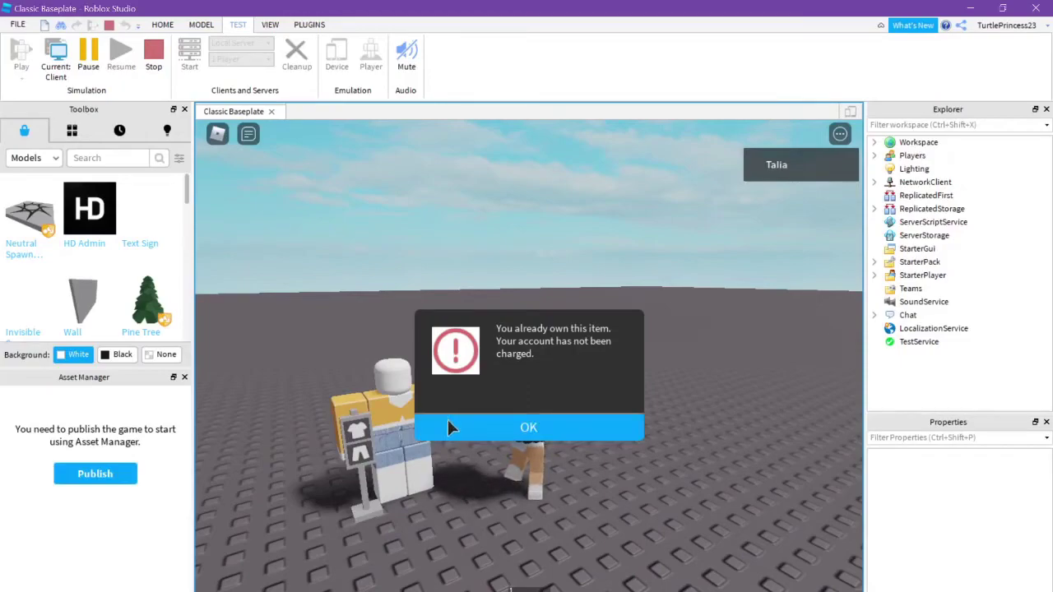
left_click(451, 427)
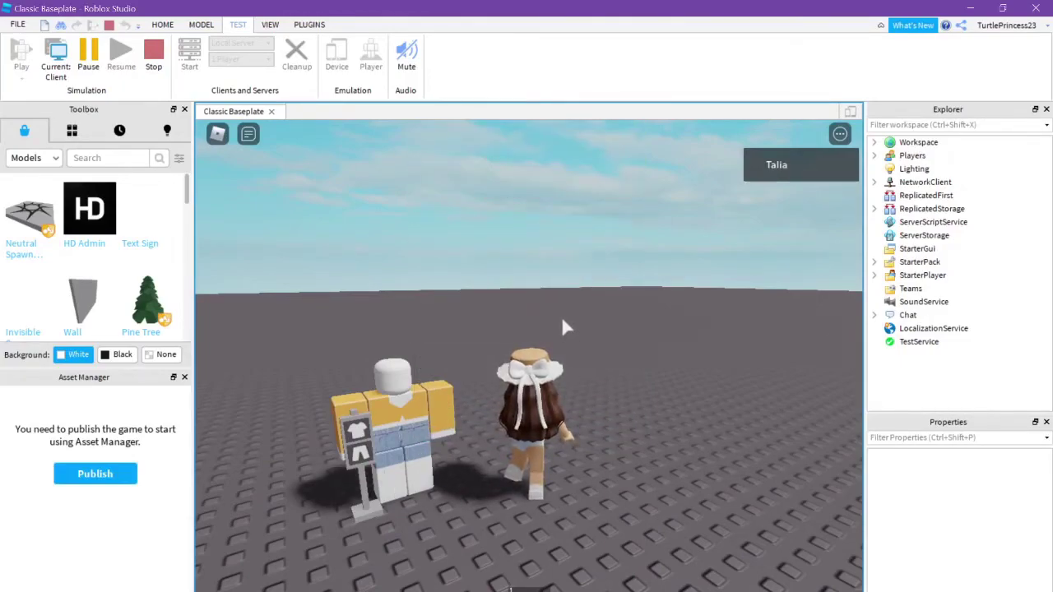
Step: Stop the playtest to return to editing the mannequin scene
left_click(165, 71)
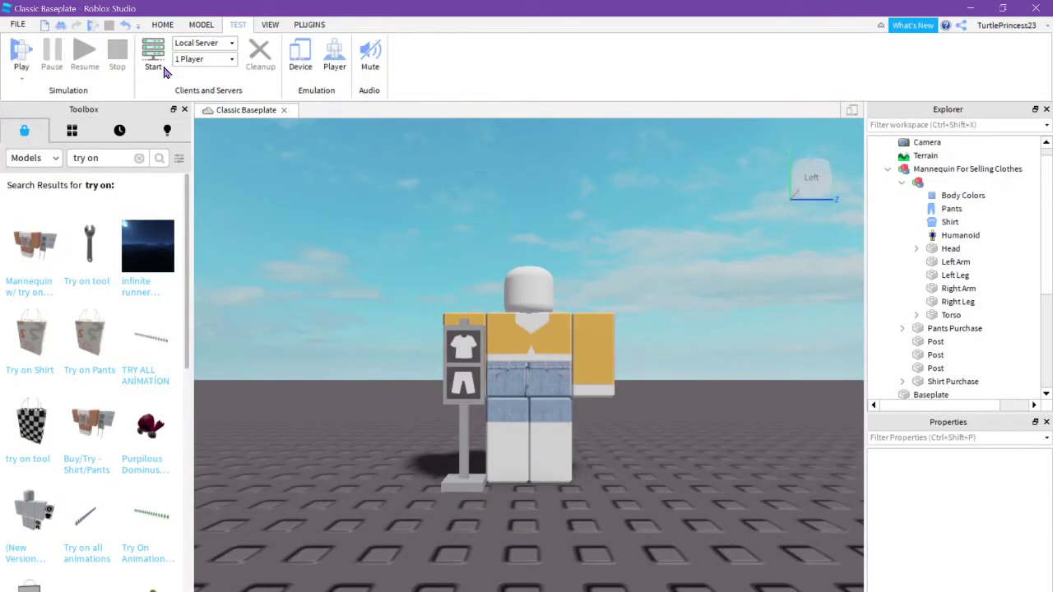